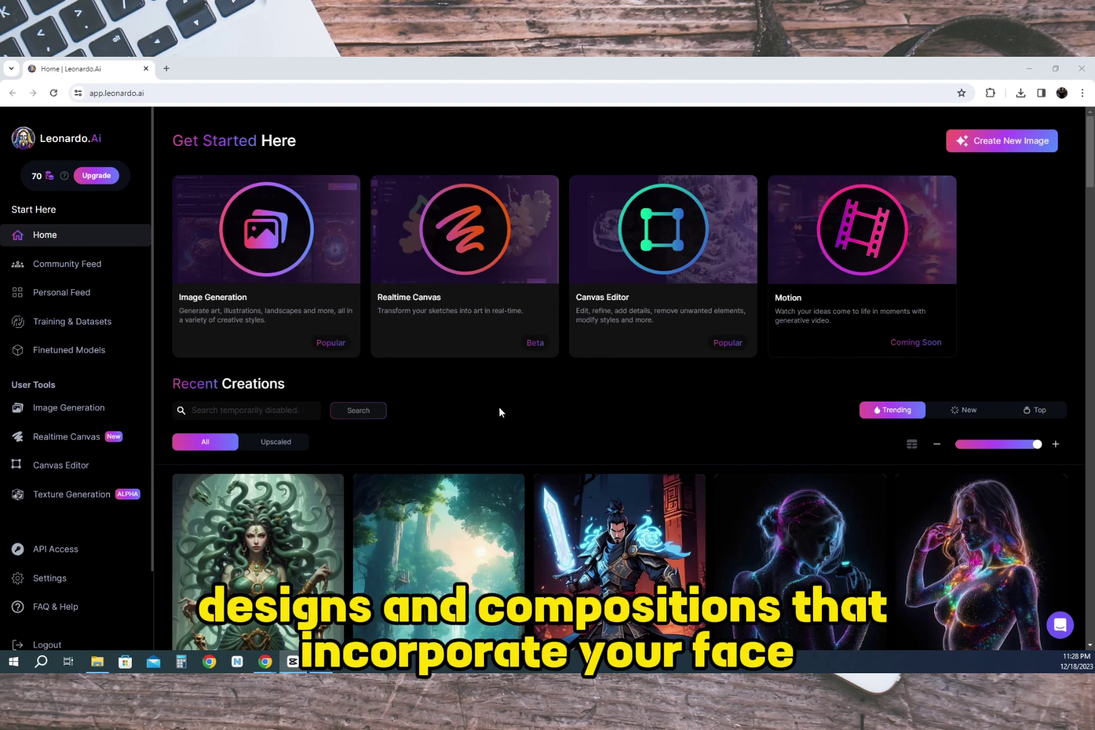
Step: Scroll through the generation page and show the Image Guidance settings for the uploaded photo
scroll(508, 466, "down", 3)
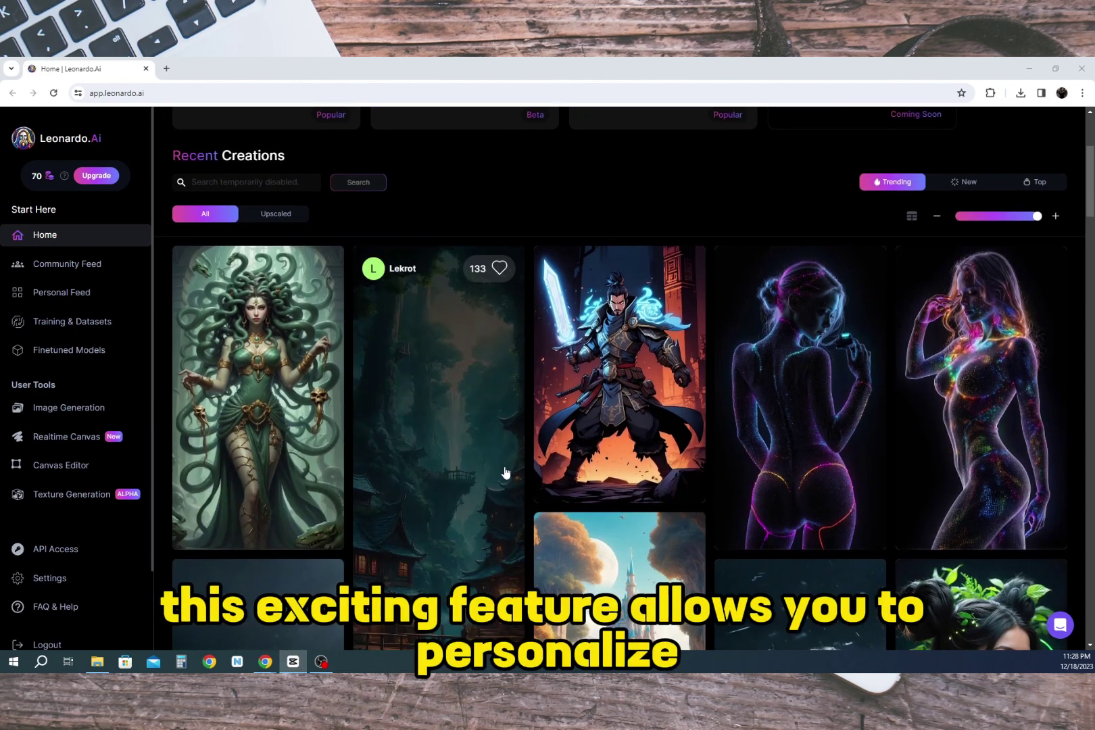
scroll(521, 446, "down", 1)
scroll(553, 399, "down", 4)
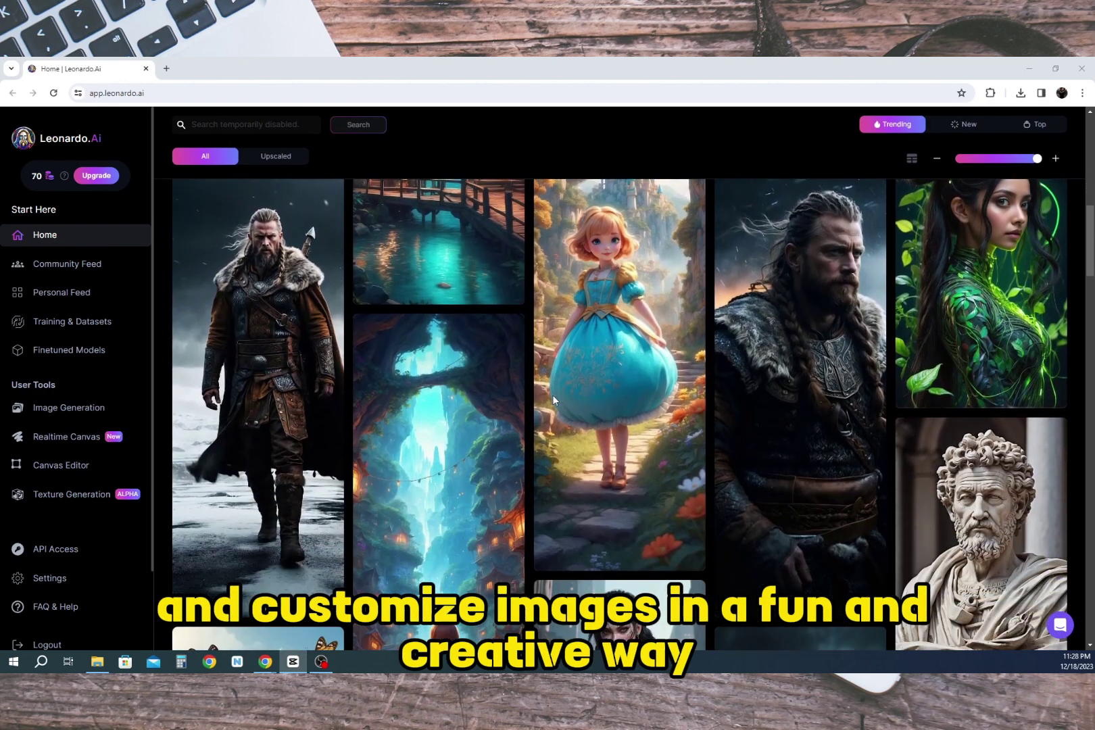
scroll(553, 399, "down", 3)
scroll(552, 399, "down", 5)
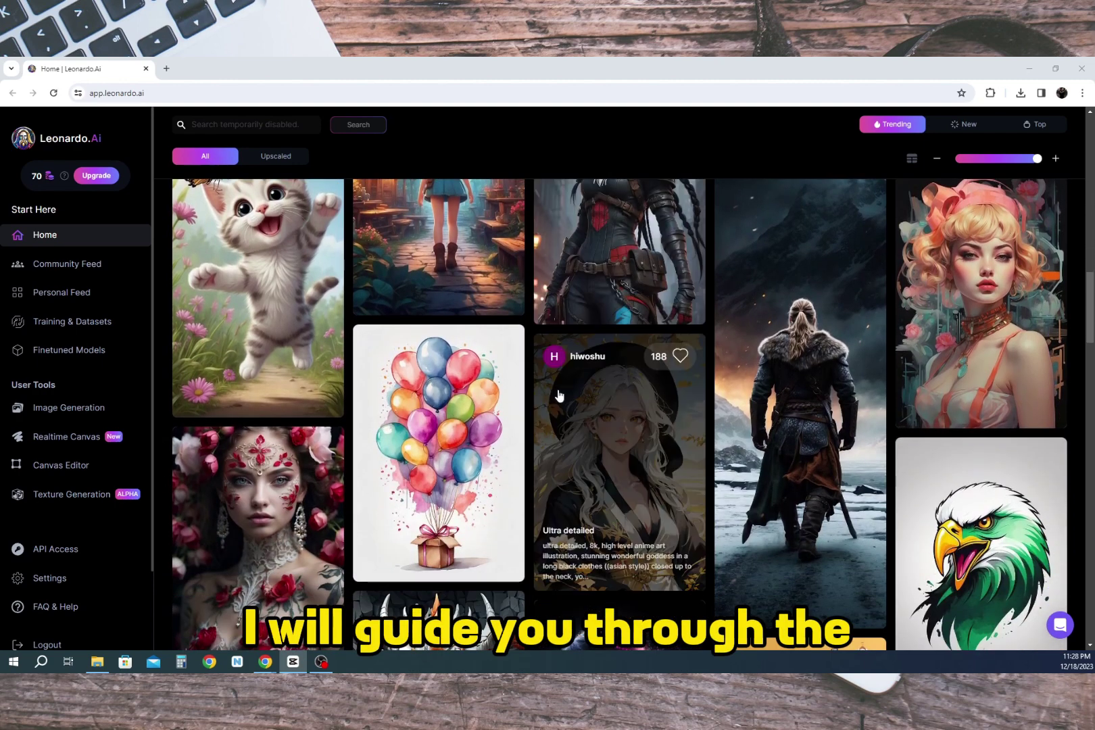
scroll(558, 396, "down", 1)
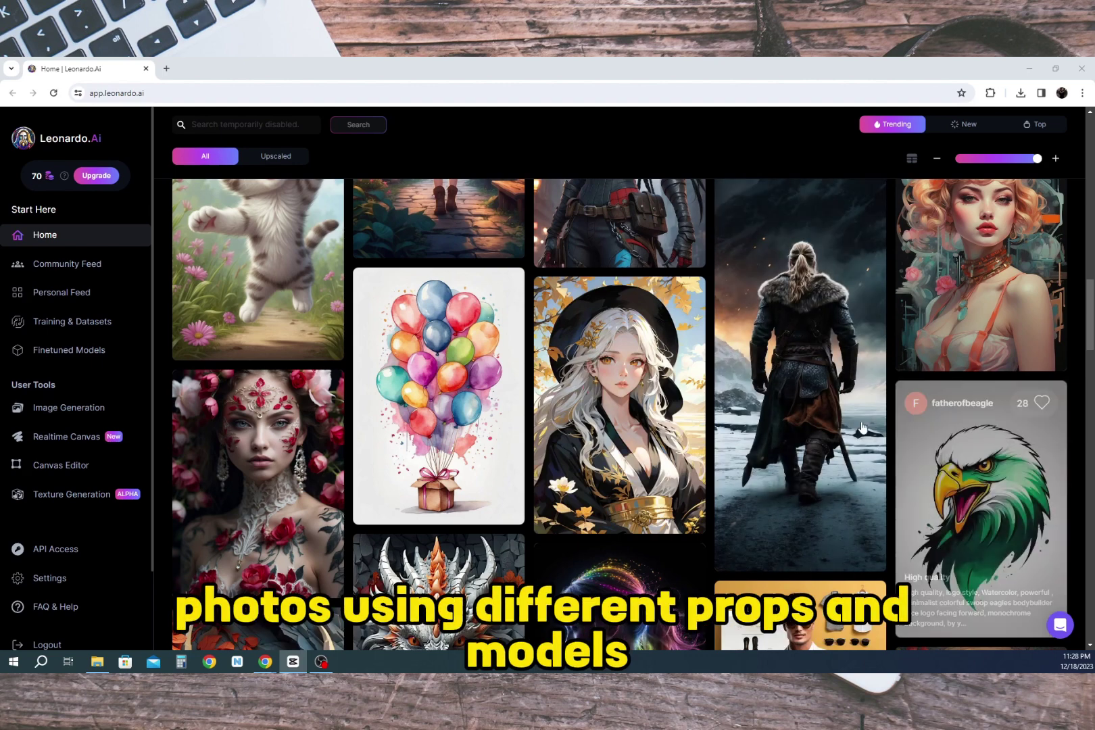
scroll(613, 395, "down", 2)
scroll(613, 396, "down", 6)
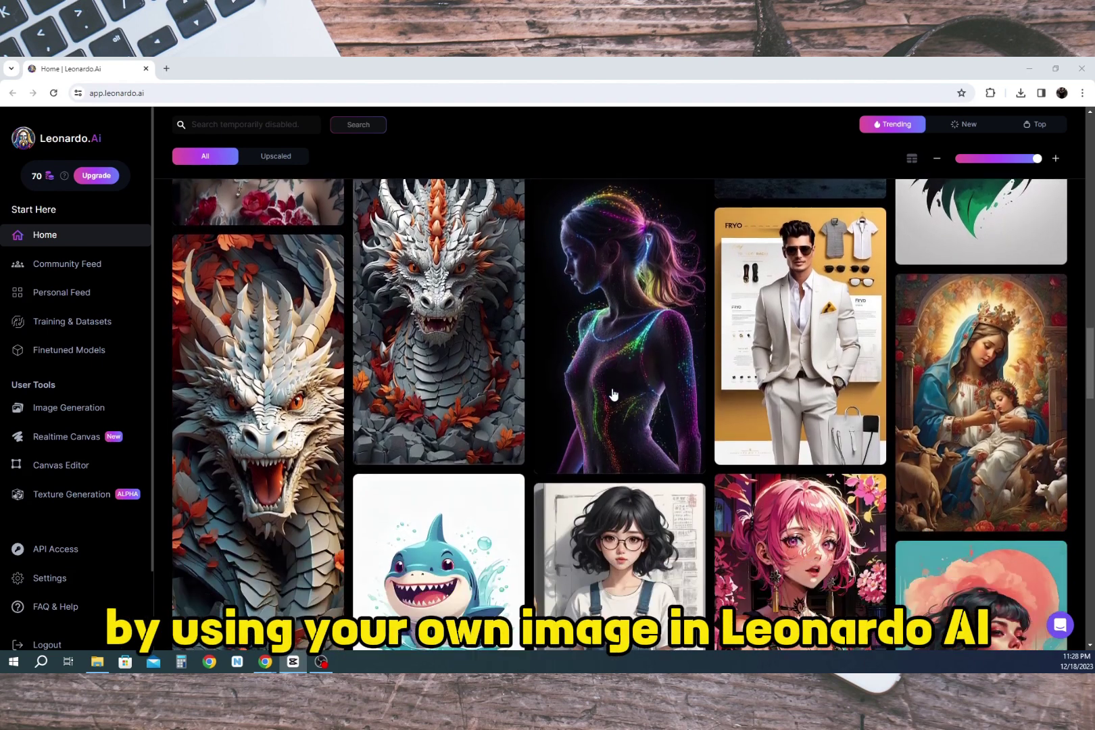
scroll(613, 395, "down", 7)
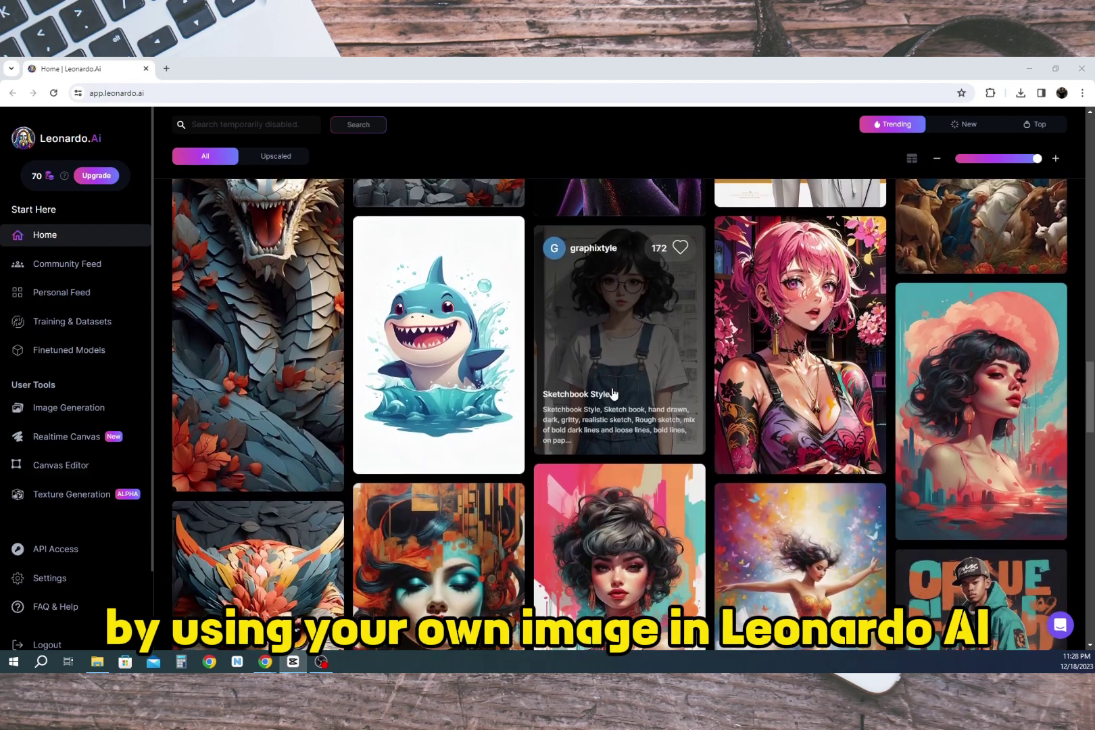
scroll(613, 394, "down", 6)
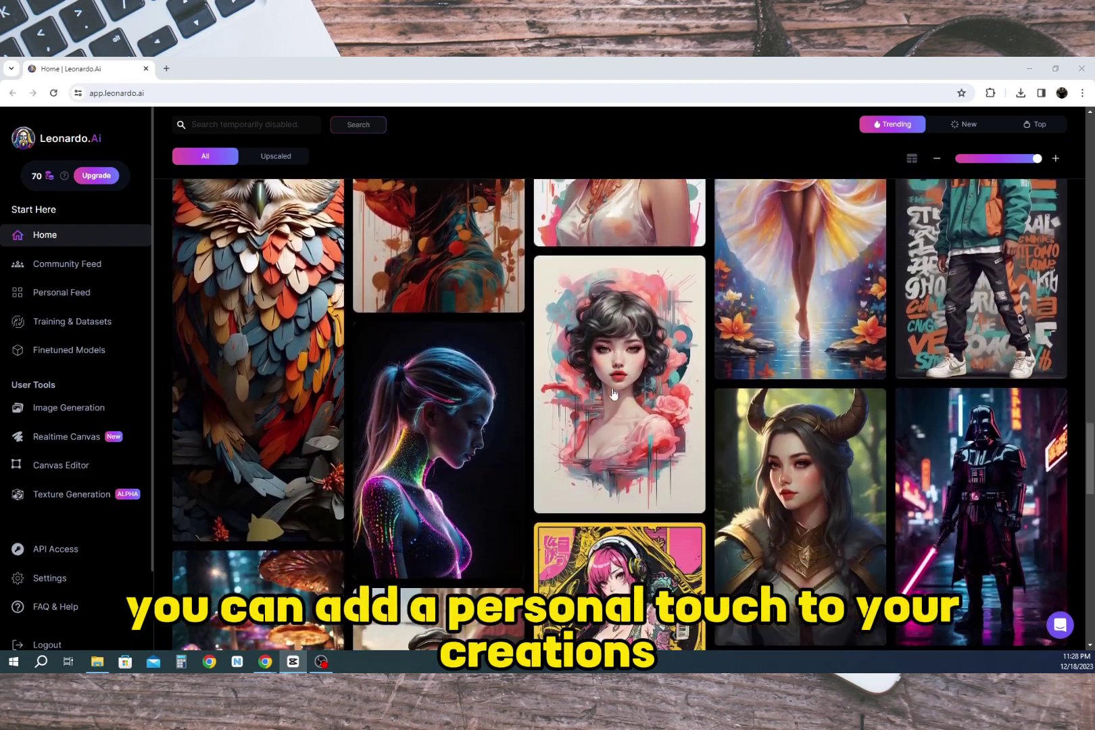
scroll(613, 394, "up", 7)
scroll(613, 394, "up", 4)
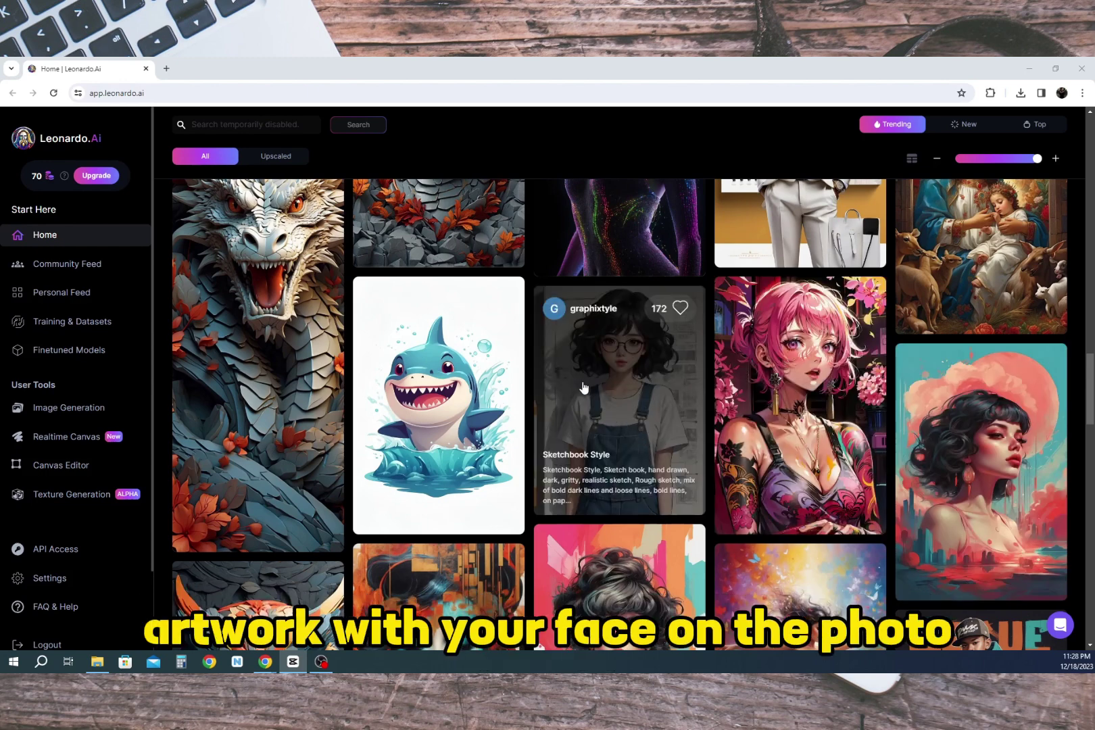
scroll(579, 387, "down", 4)
scroll(603, 387, "down", 1)
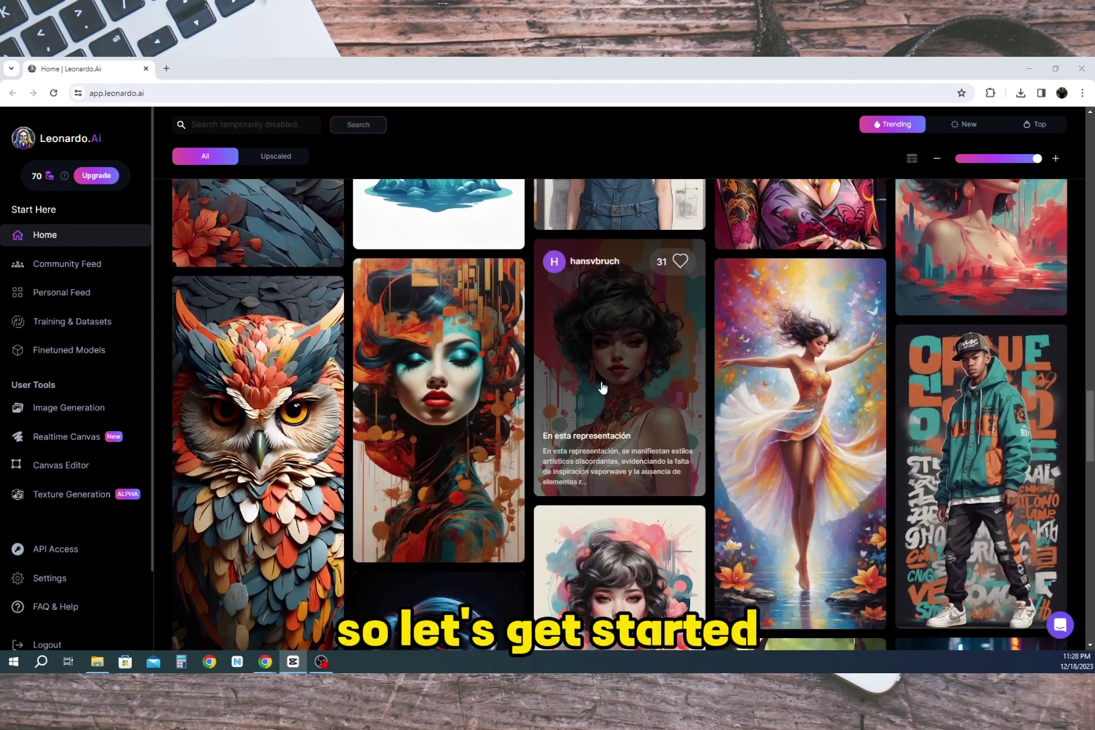
scroll(612, 412, "down", 2)
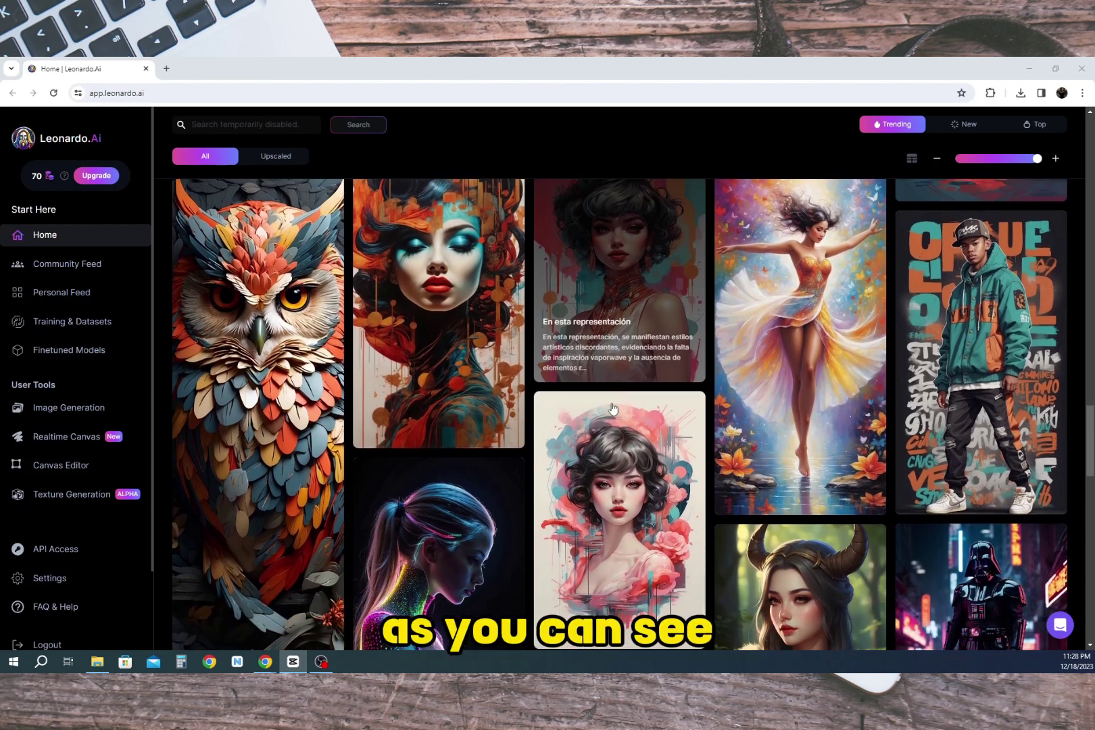
scroll(613, 399, "down", 1)
scroll(613, 394, "down", 4)
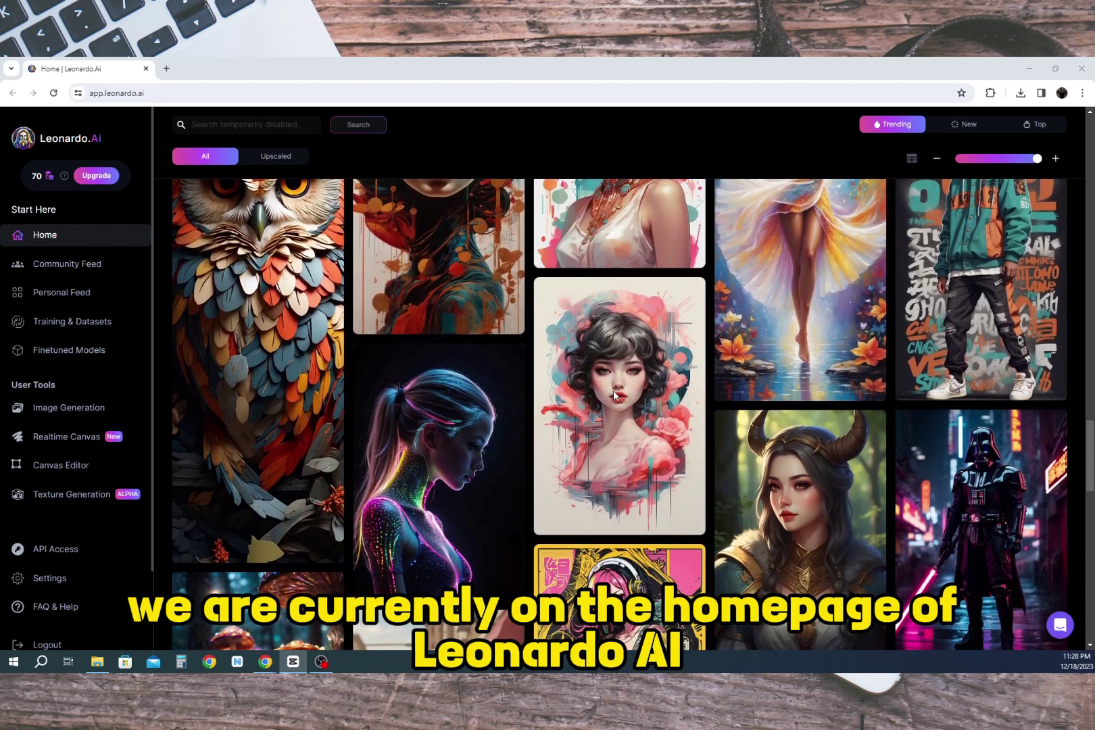
scroll(613, 390, "down", 6)
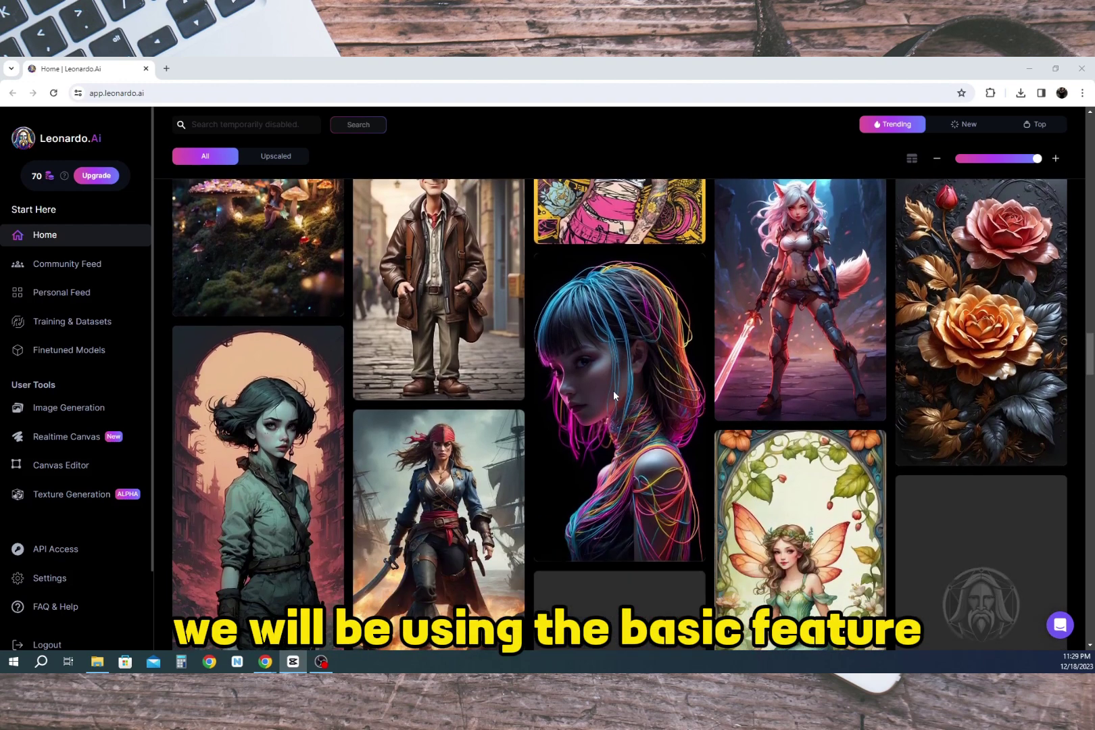
scroll(613, 395, "down", 3)
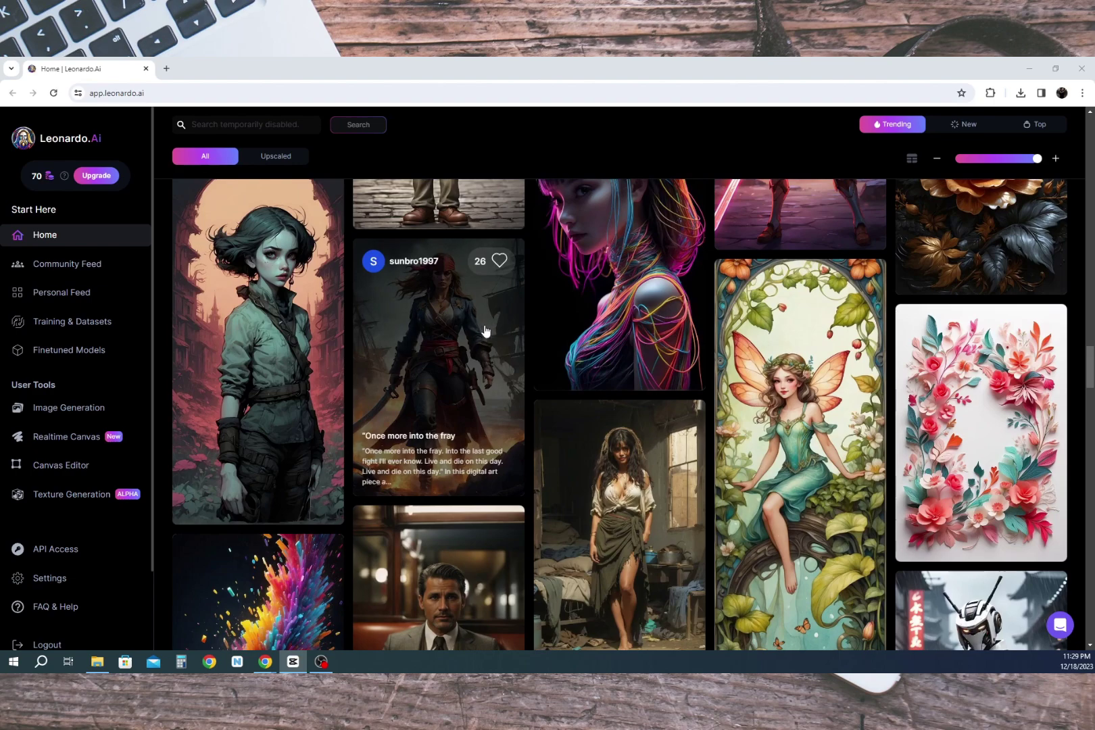
scroll(505, 381, "down", 5)
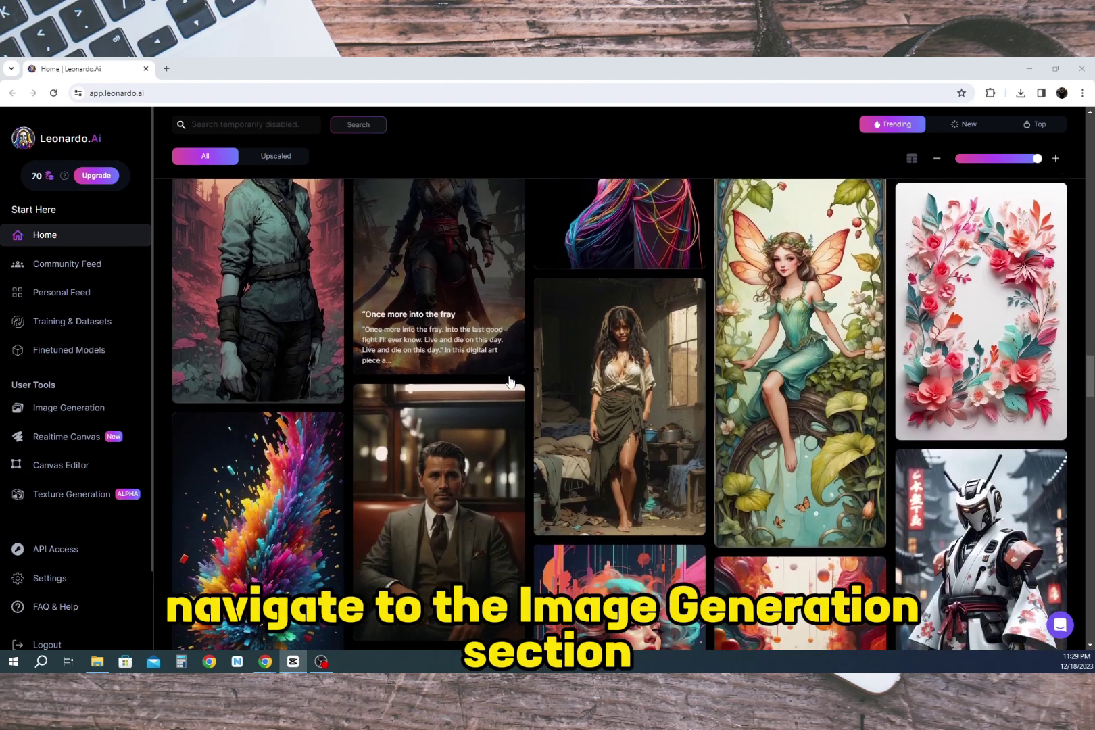
scroll(510, 382, "down", 4)
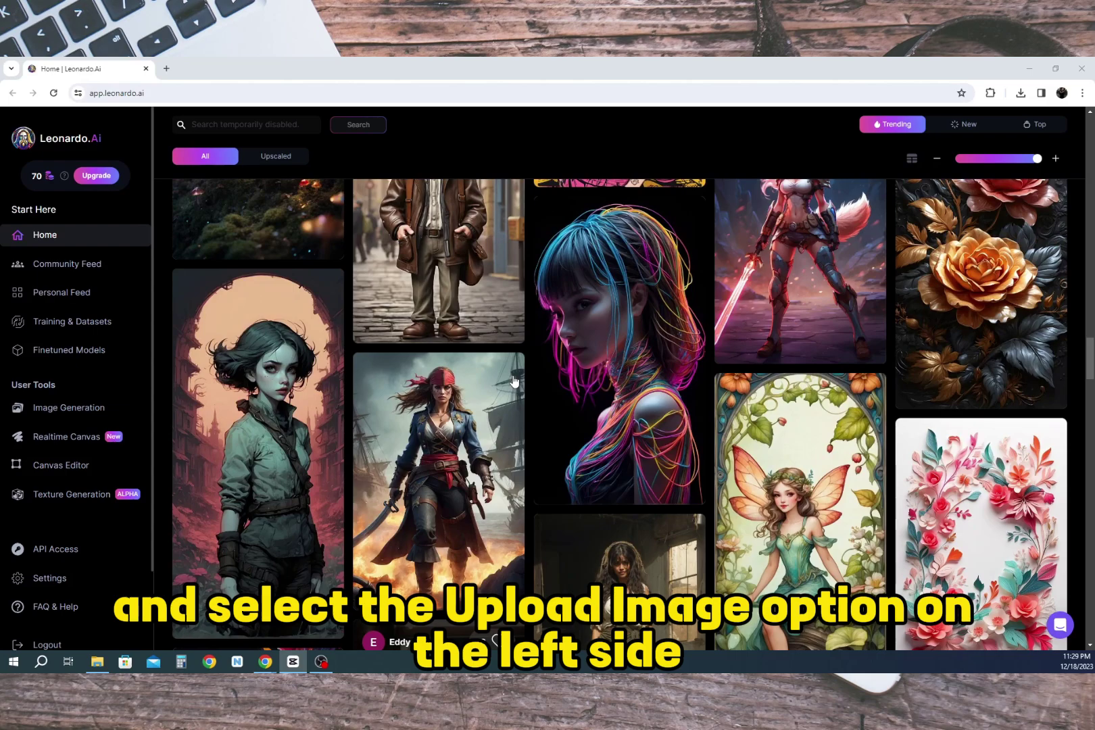
scroll(514, 381, "down", 15)
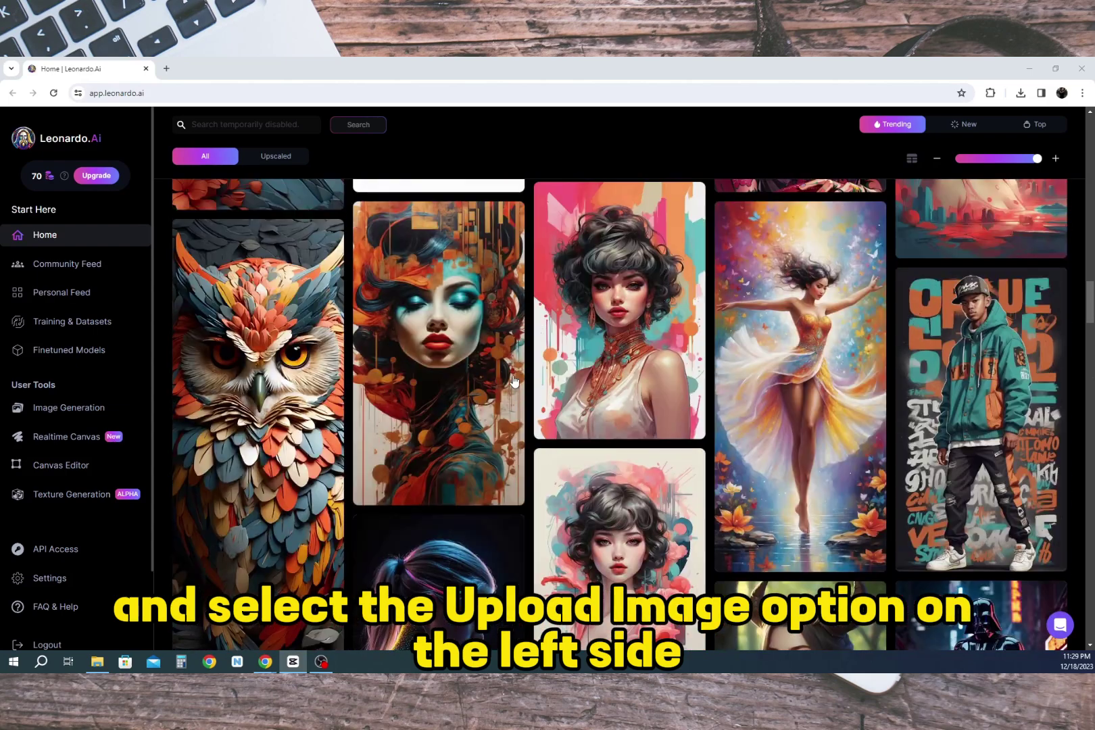
scroll(513, 380, "up", 10)
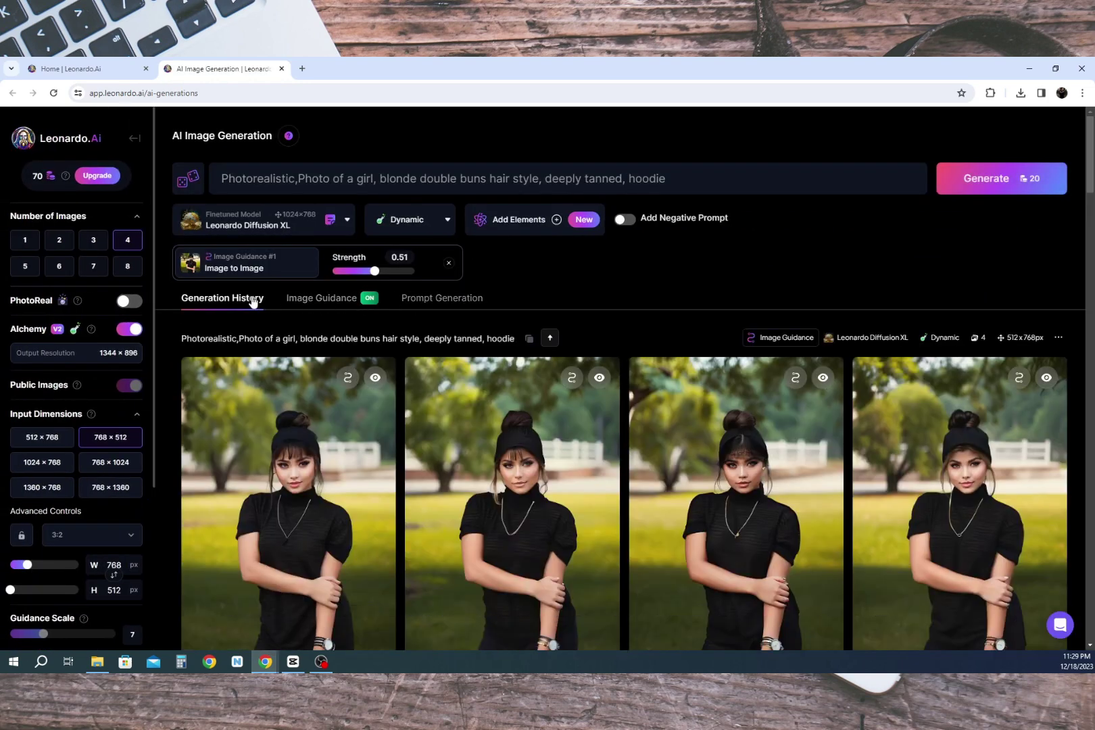
left_click(289, 304)
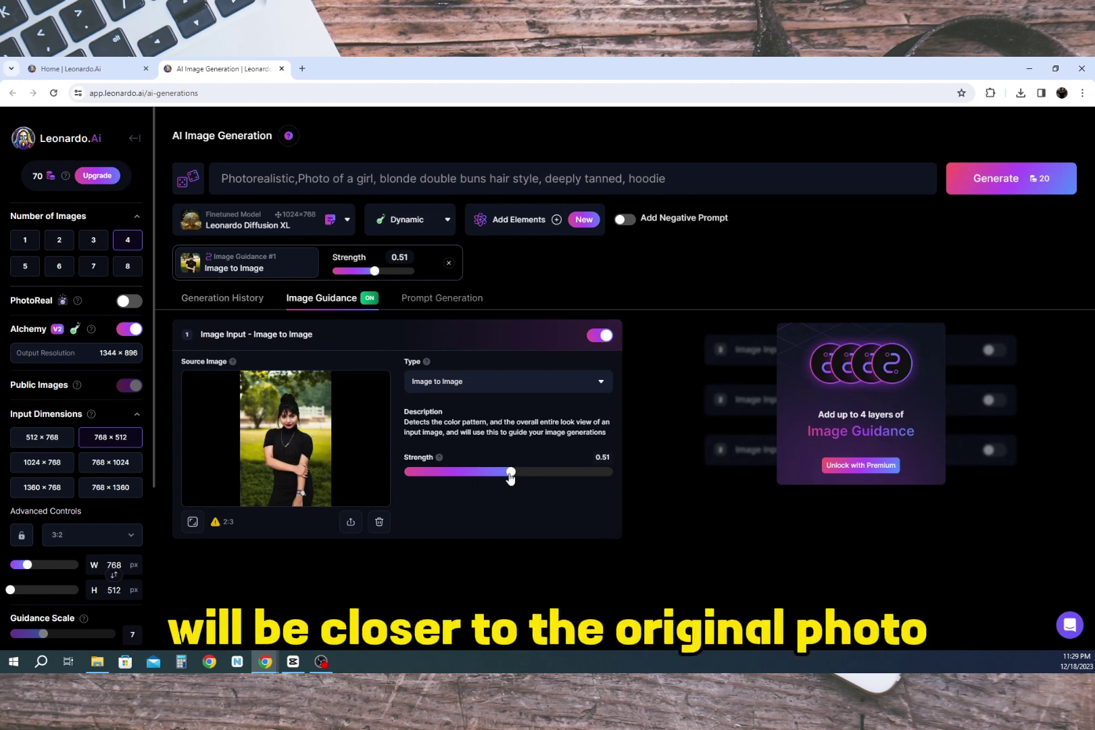
Step: Raise the Image to Image strength from 0.51 to 0.61
left_click_drag(511, 476, 526, 475)
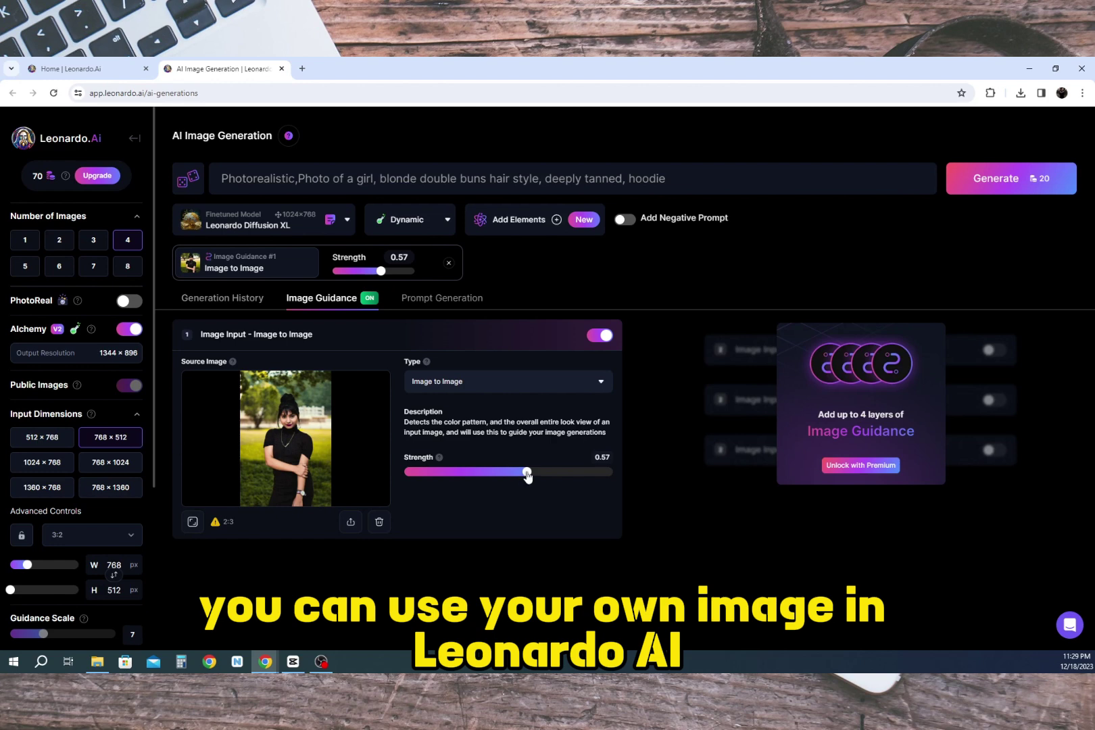
left_click_drag(527, 473, 605, 477)
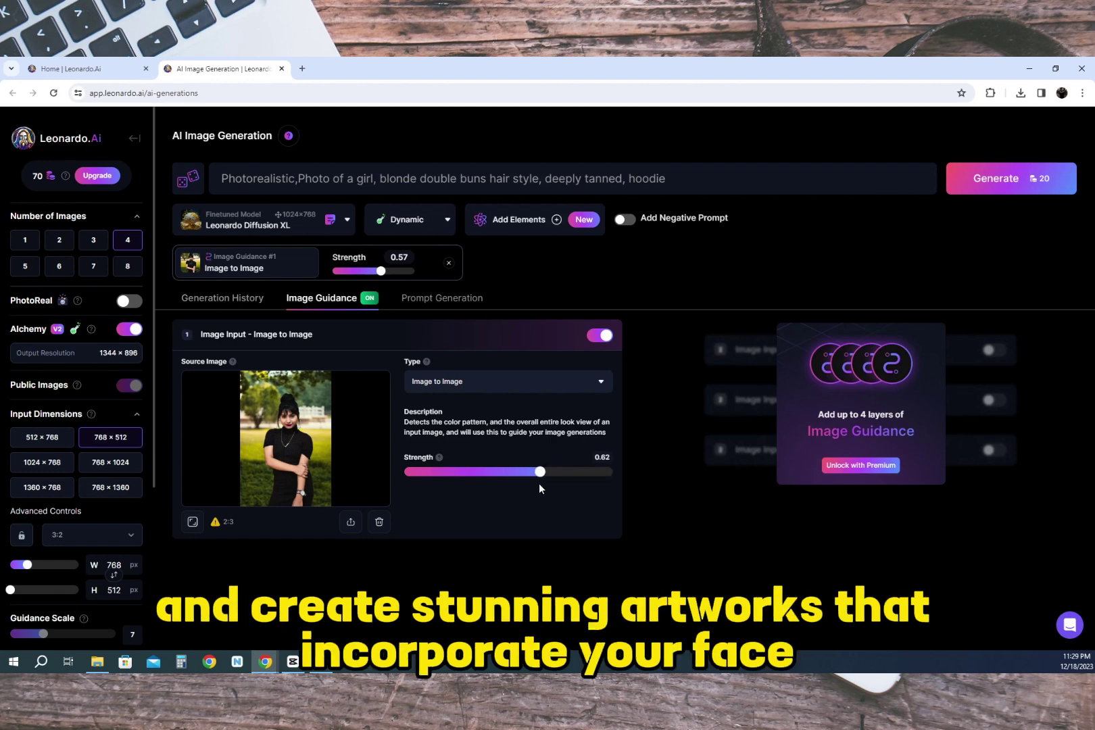
left_click_drag(520, 487, 538, 486)
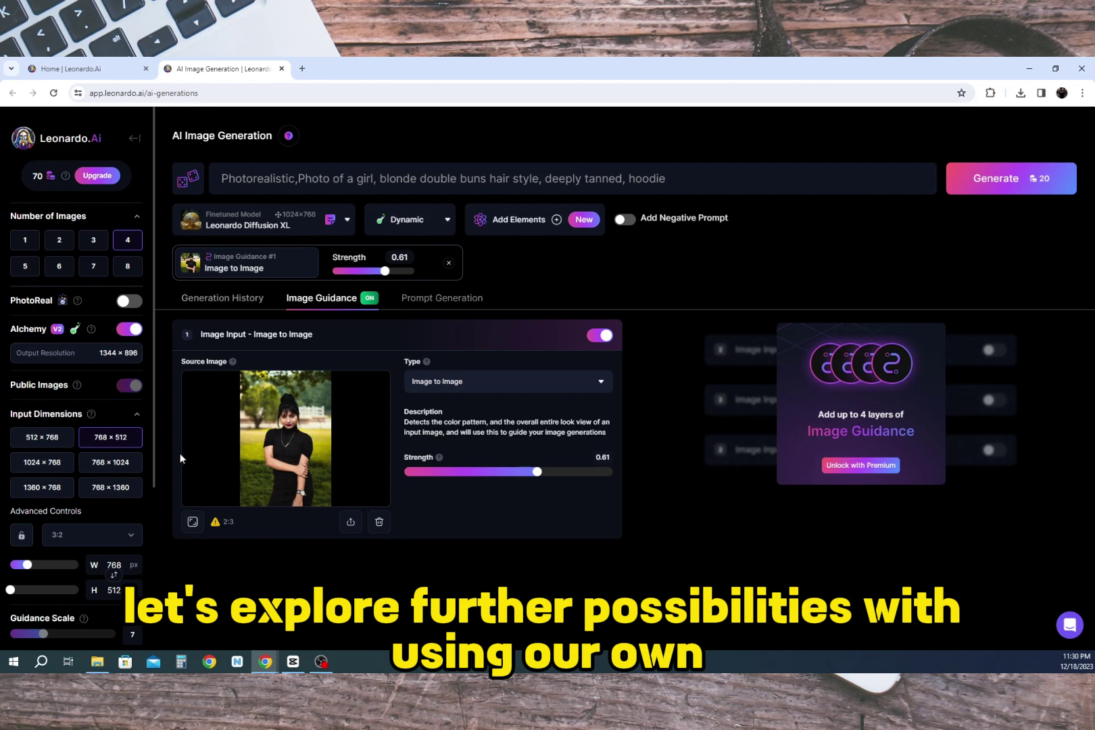
Step: Lower the image guidance Strength slider from 0.61 down to 0.40
scroll(14, 446, "down", 3)
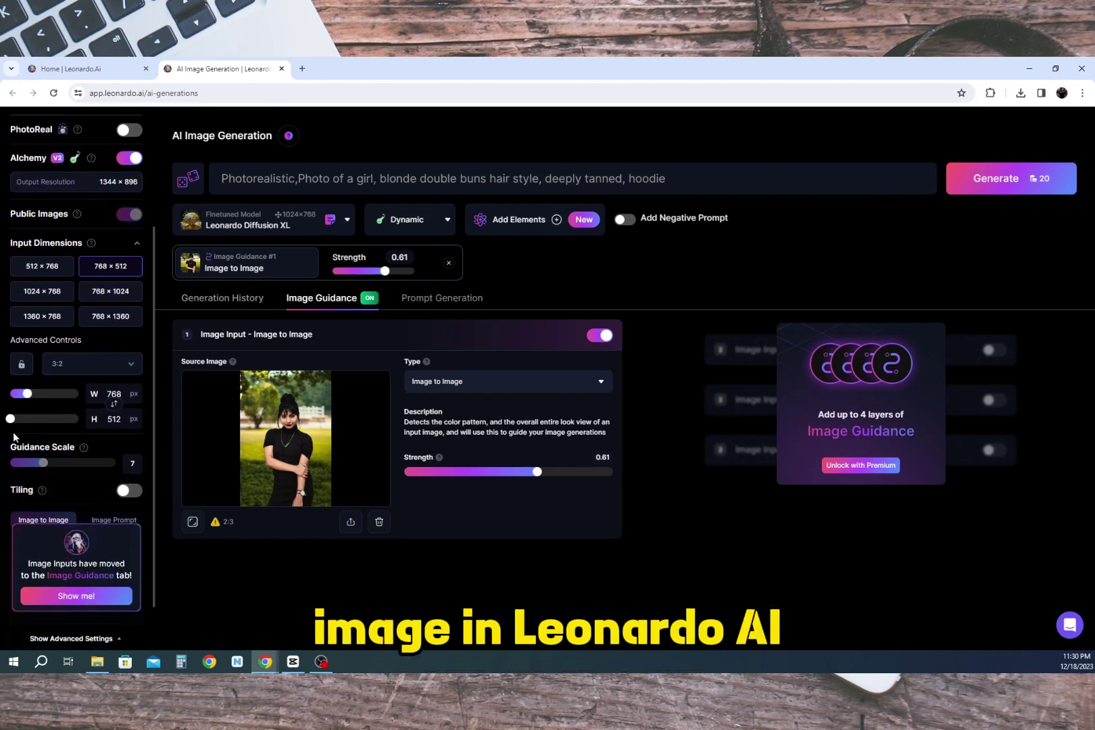
scroll(51, 458, "down", 1)
scroll(58, 433, "up", 1)
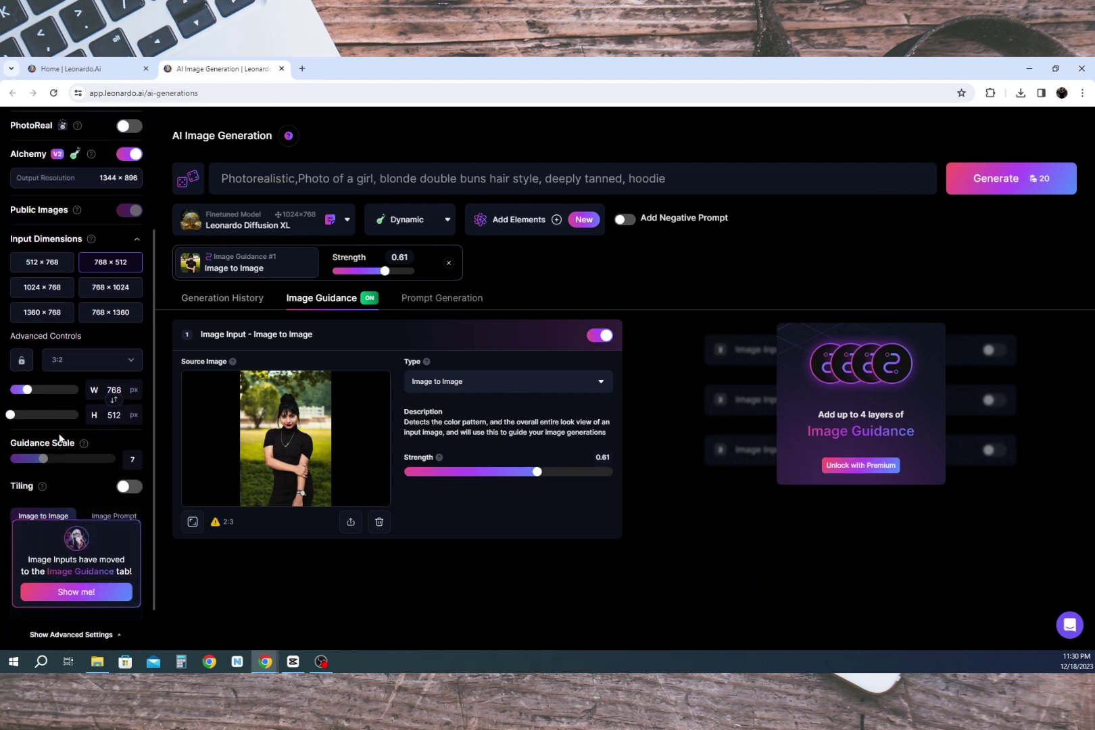
scroll(60, 438, "up", 2)
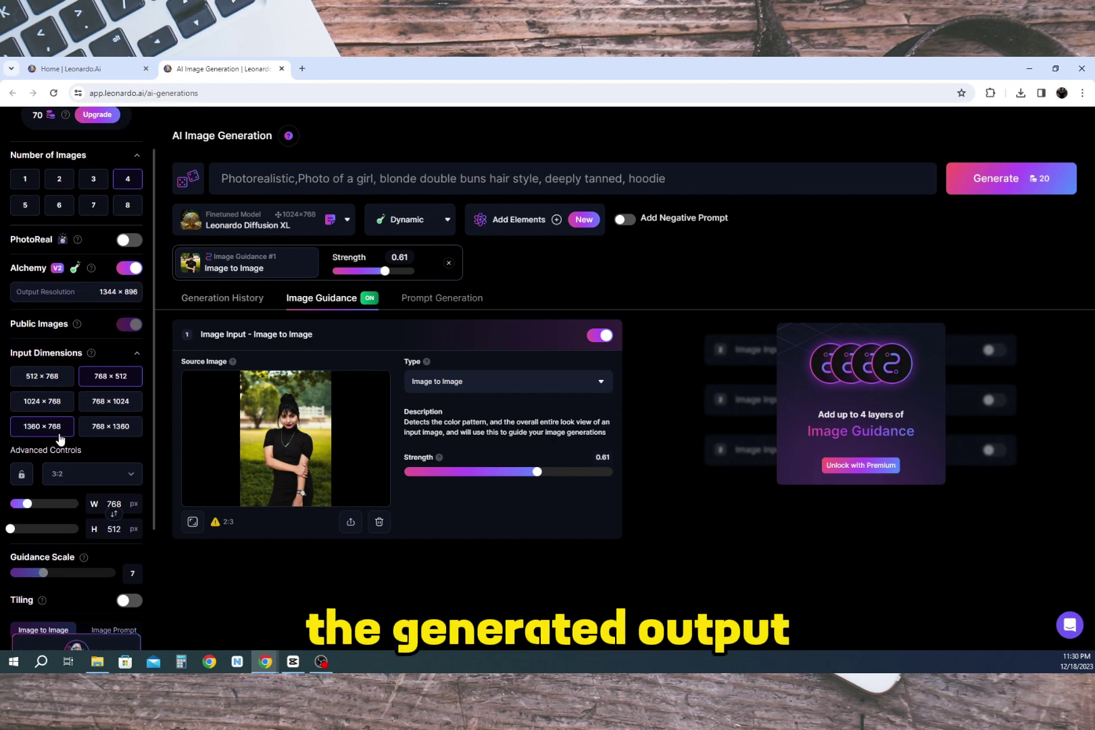
scroll(59, 438, "up", 1)
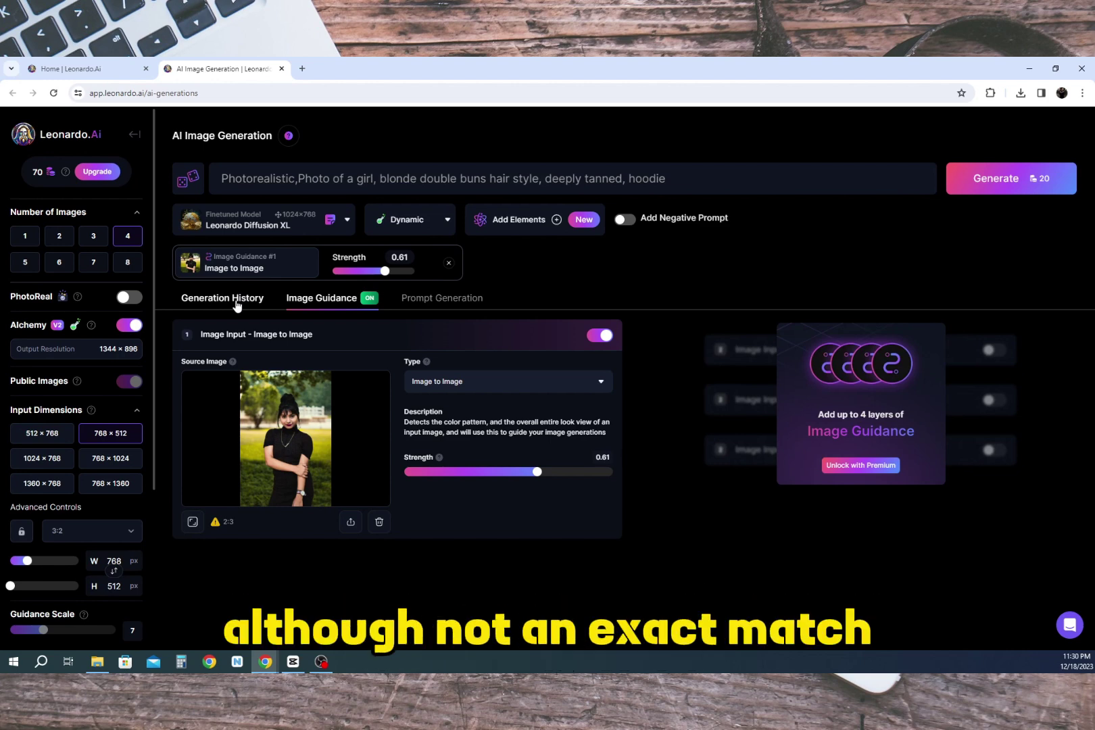
left_click_drag(385, 271, 365, 280)
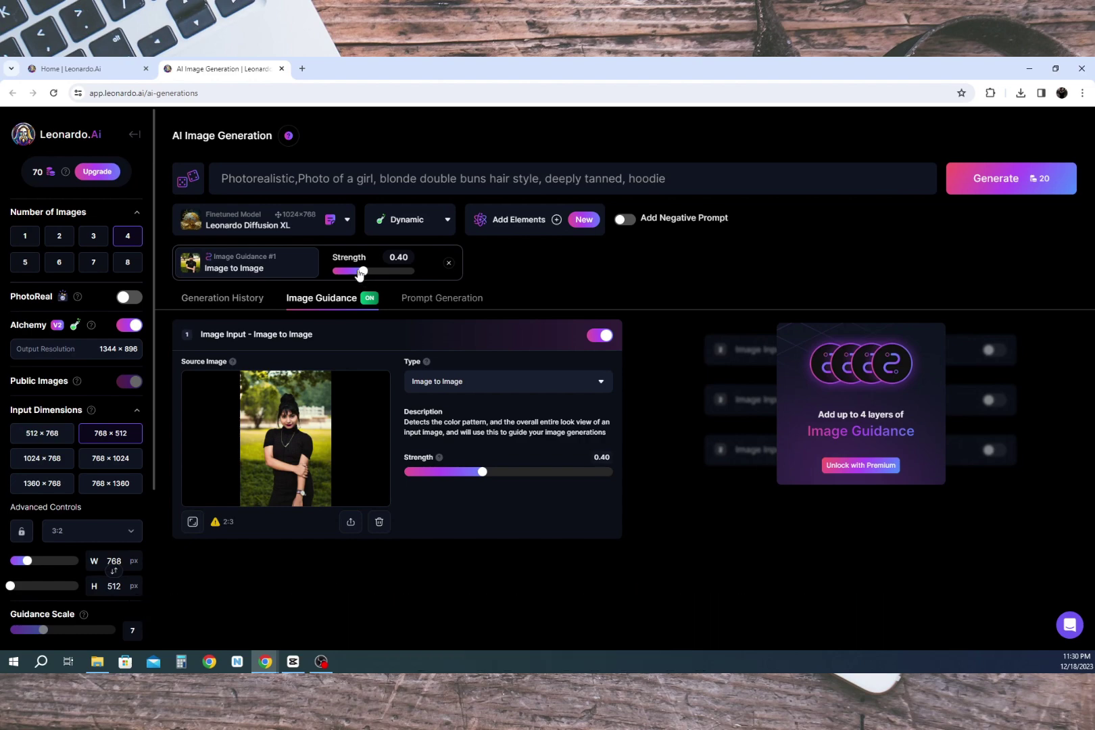
Step: Open the spider-armoured woman image in the Home gallery and select its peasant hunter prompt
left_click(113, 70)
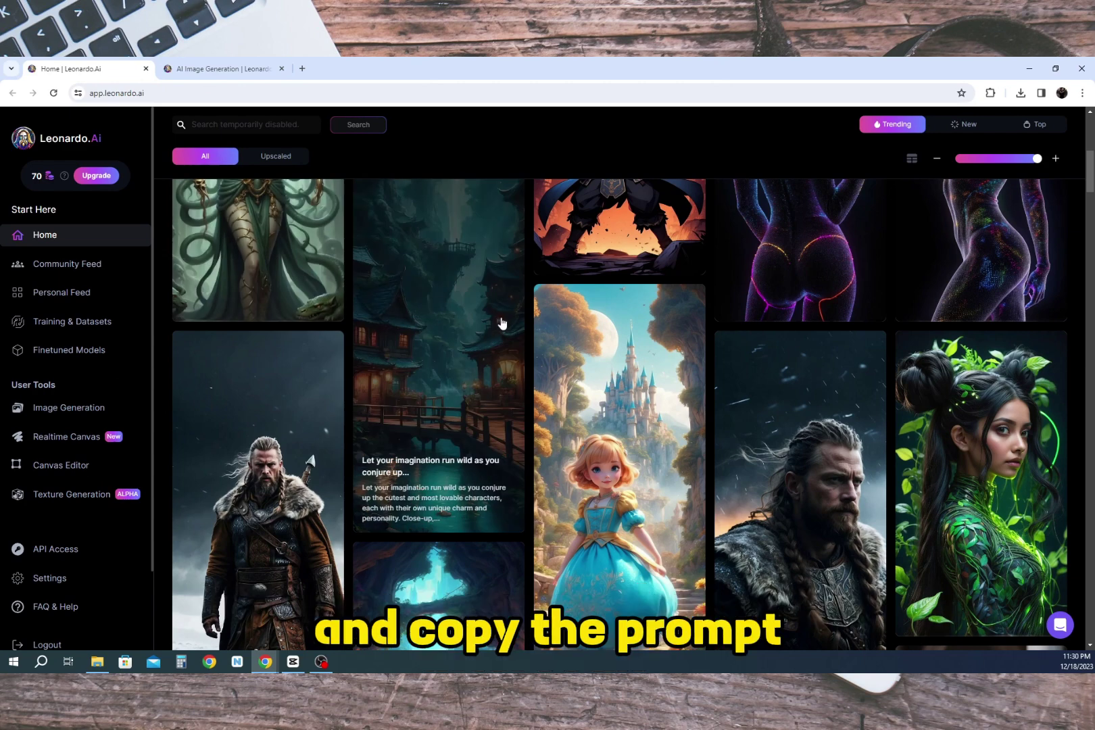
scroll(504, 324, "down", 2)
scroll(514, 332, "down", 4)
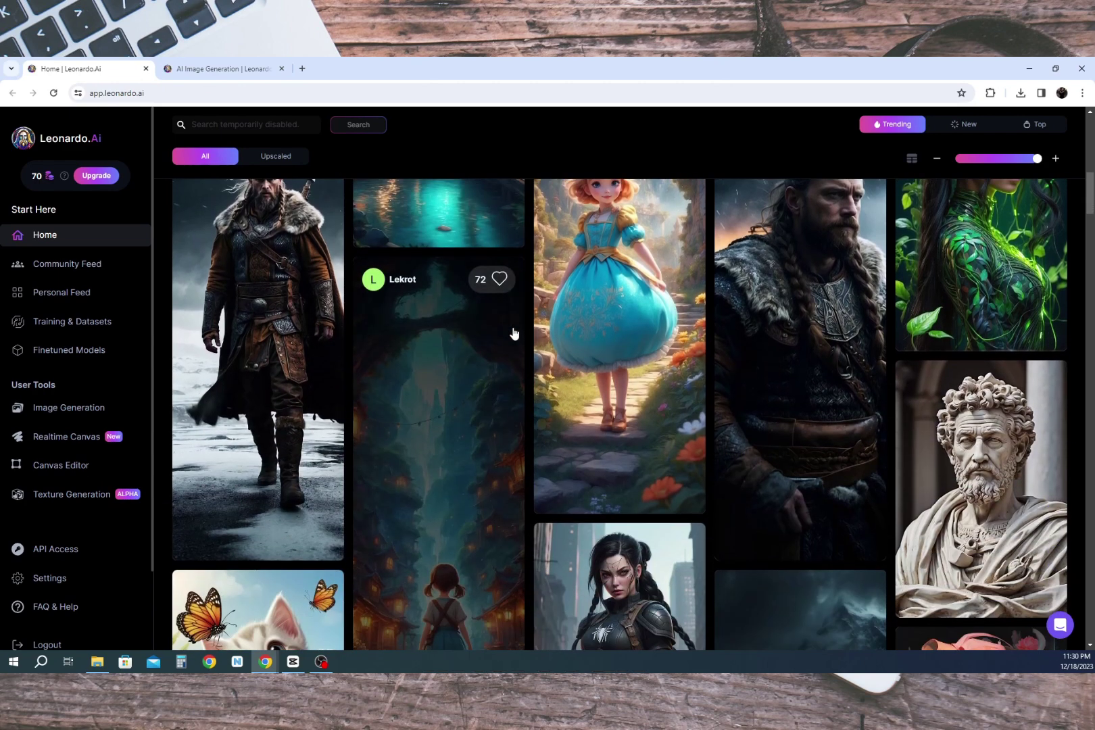
scroll(539, 348, "down", 3)
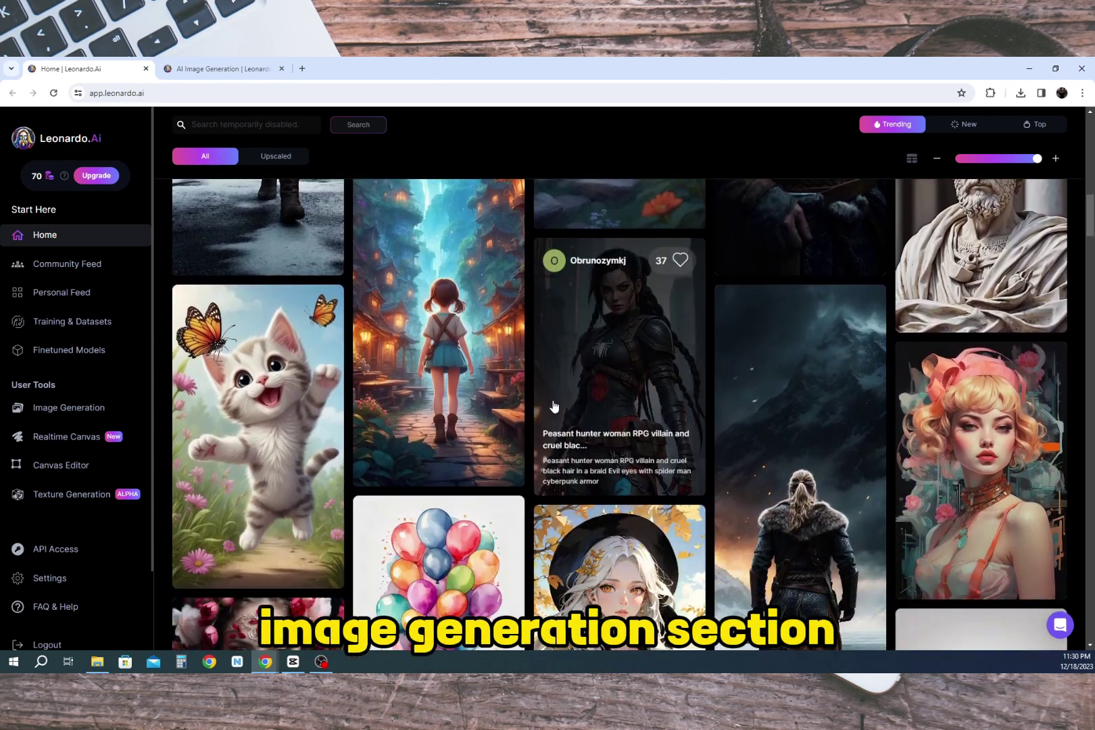
scroll(506, 348, "down", 1)
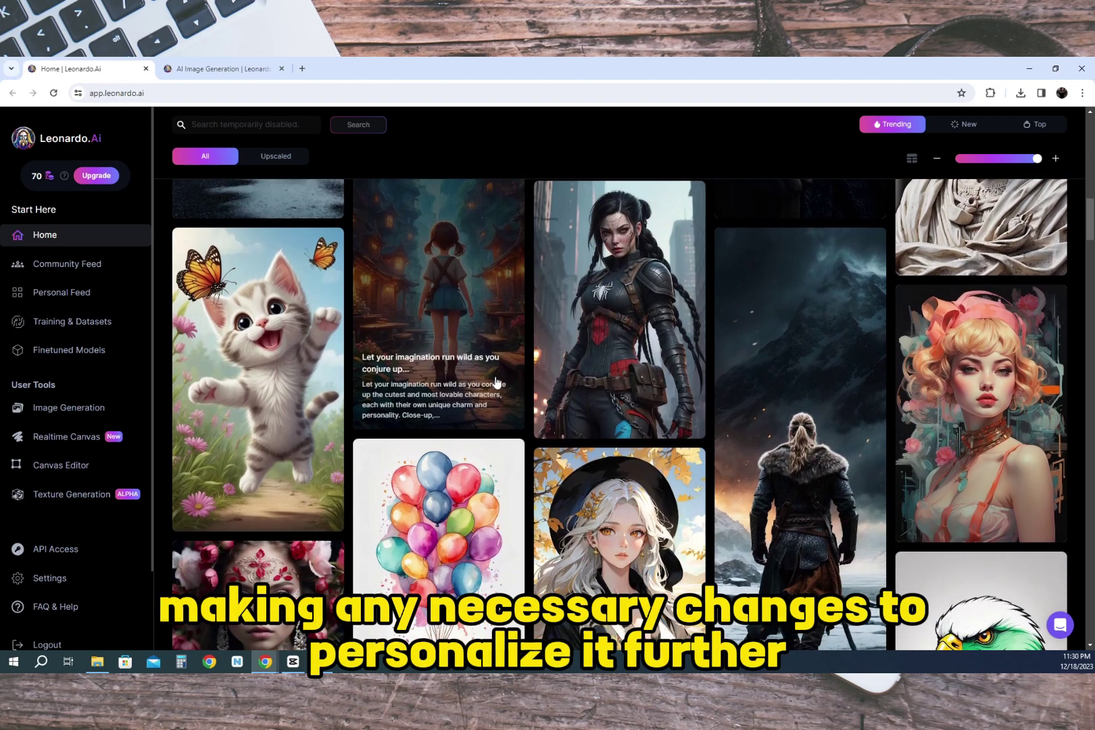
scroll(497, 381, "up", 3)
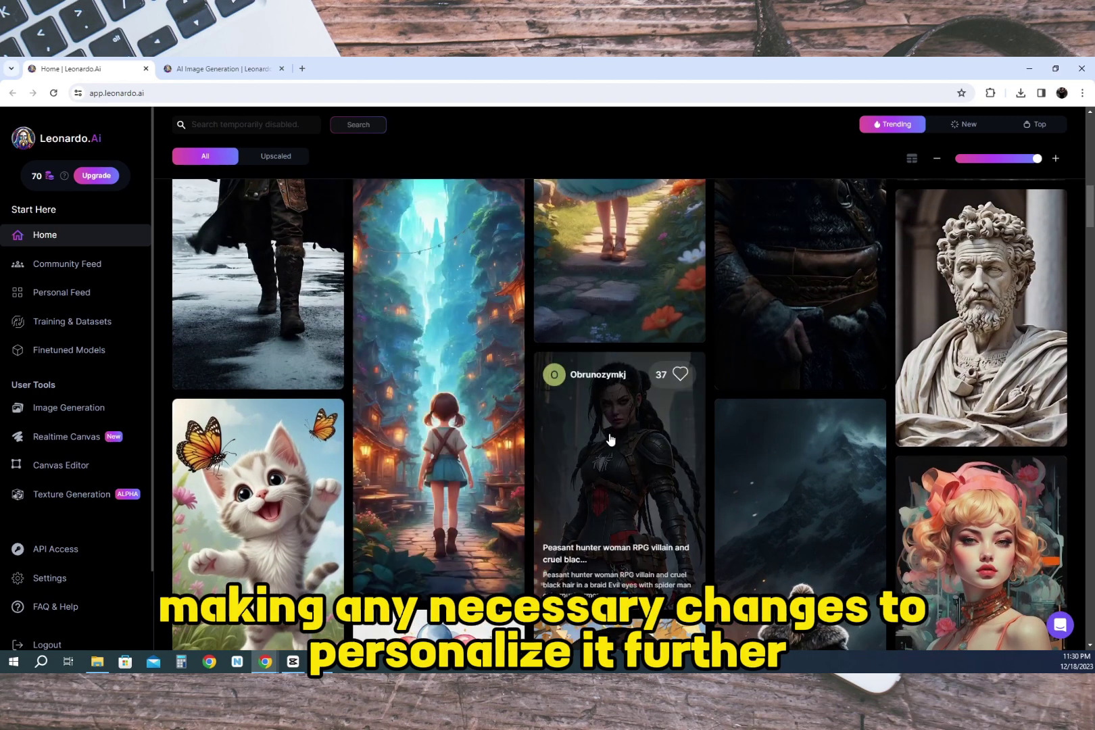
left_click(607, 433)
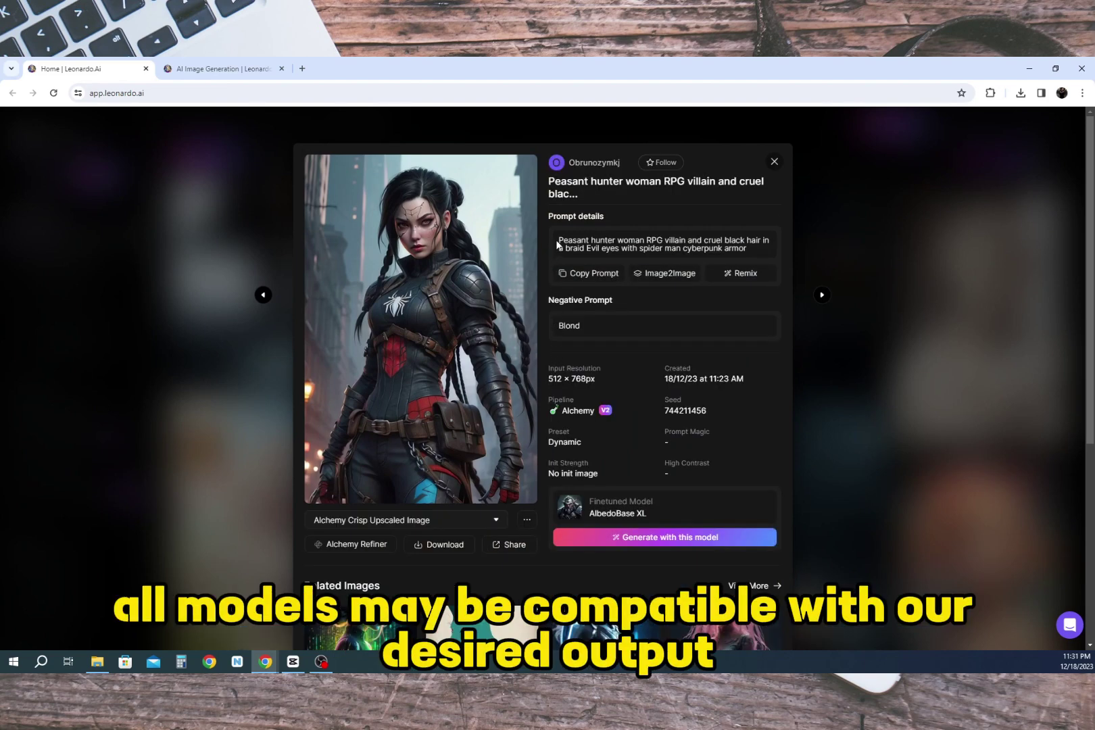
left_click_drag(560, 240, 779, 252)
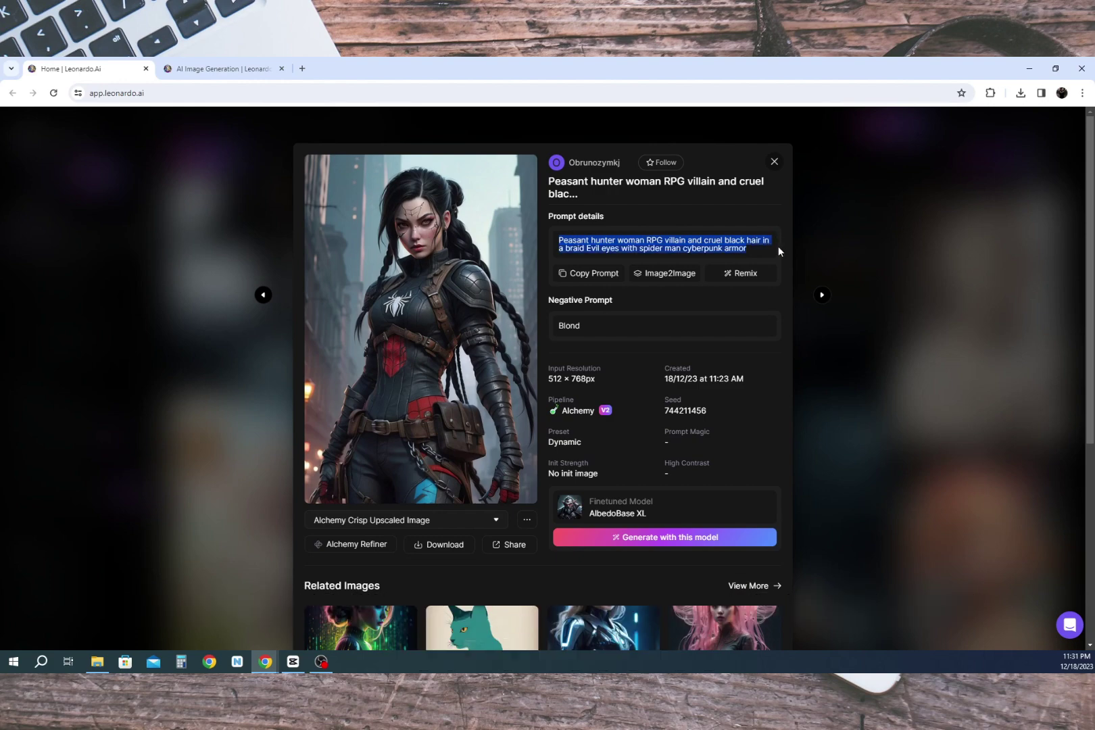
Step: Copy the community prompt and paste it over the existing generation prompt
left_click(589, 277)
key("ctrl+Tab")
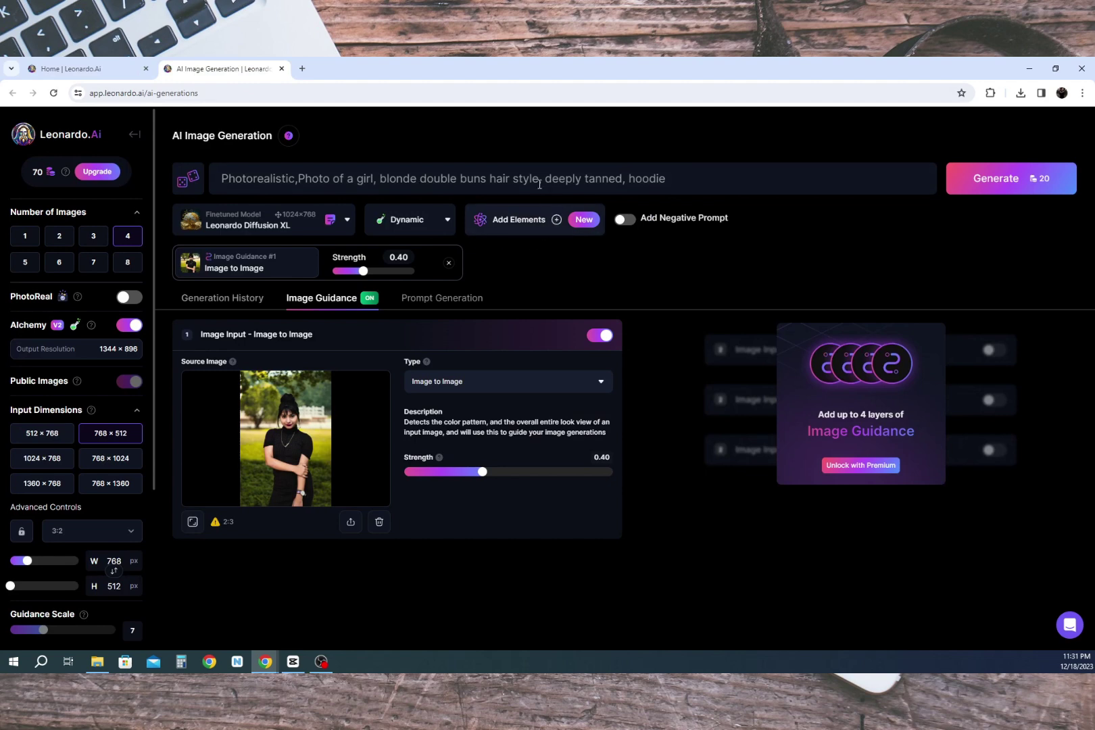
left_click(540, 183)
key("ctrl+a")
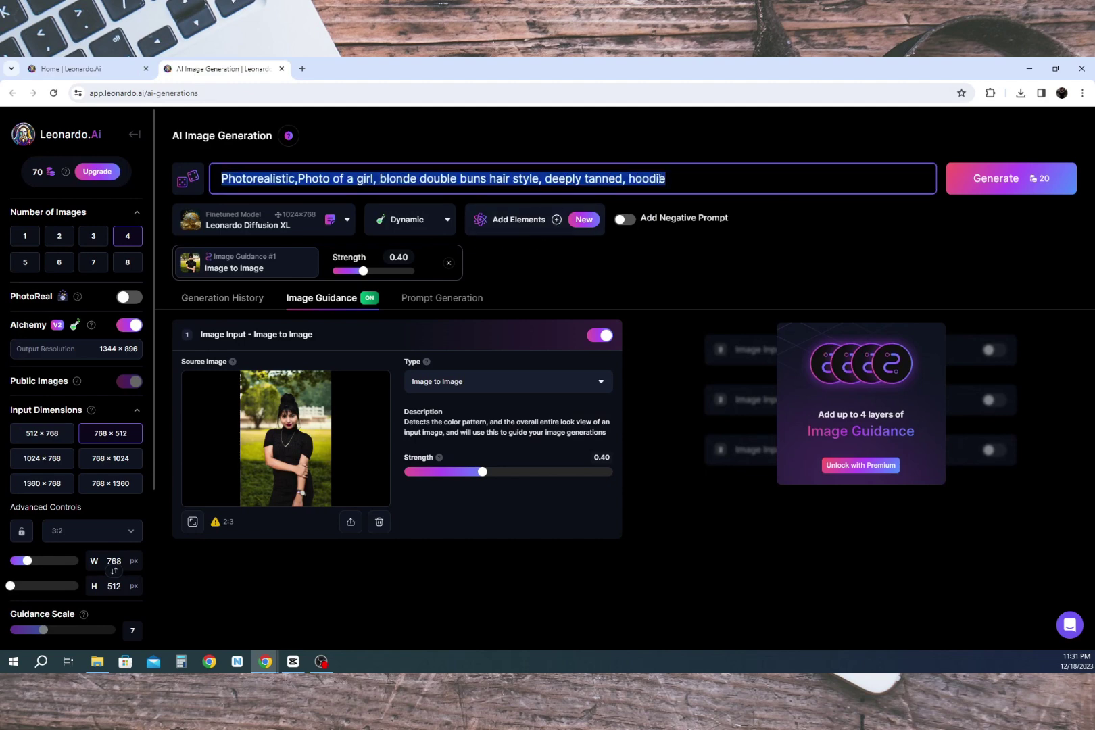
key("BackSpace")
key("ctrl+v")
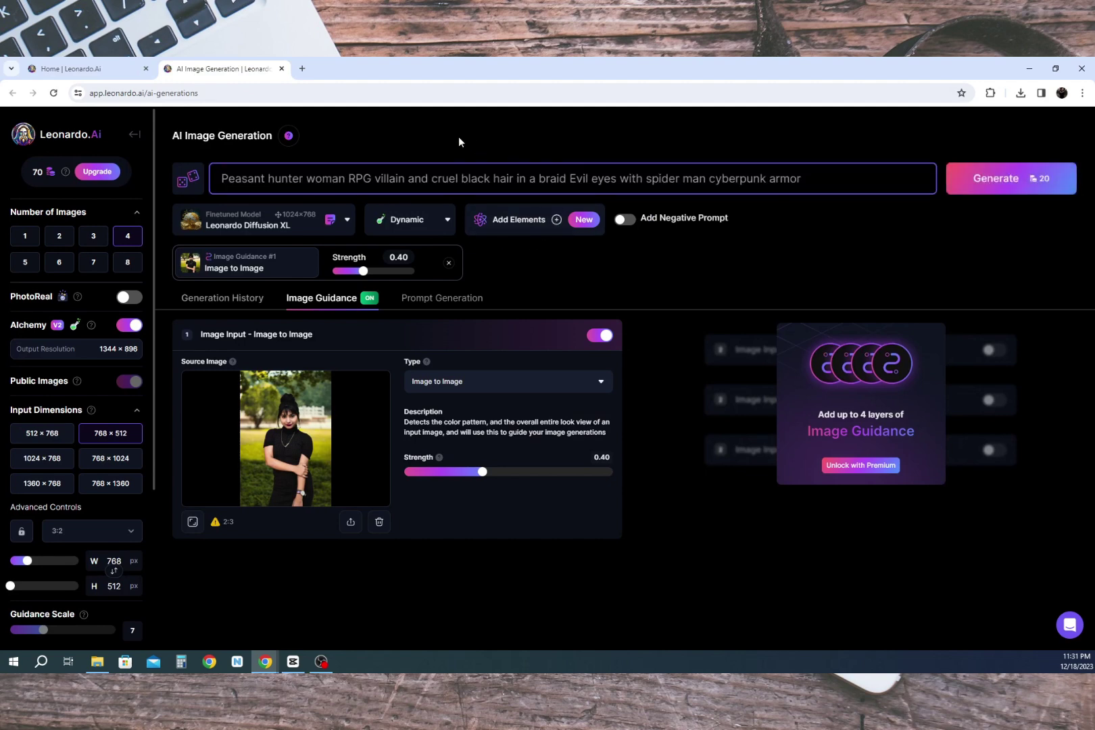
Step: Enable the negative prompt, clear its default text, and enter Blond
left_click(626, 220)
left_click(612, 242)
key("ctrl+a")
key("BackSpace")
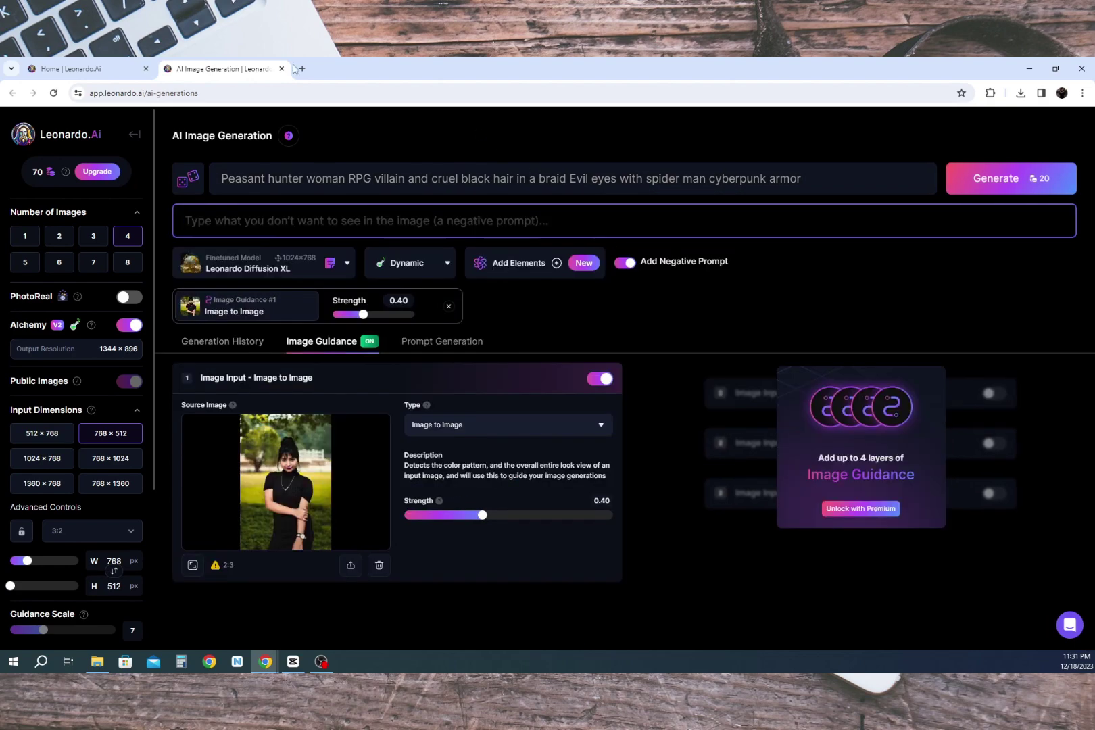
key("ctrl+shift+Tab")
left_click_drag(601, 328, 571, 334)
type("Blond")
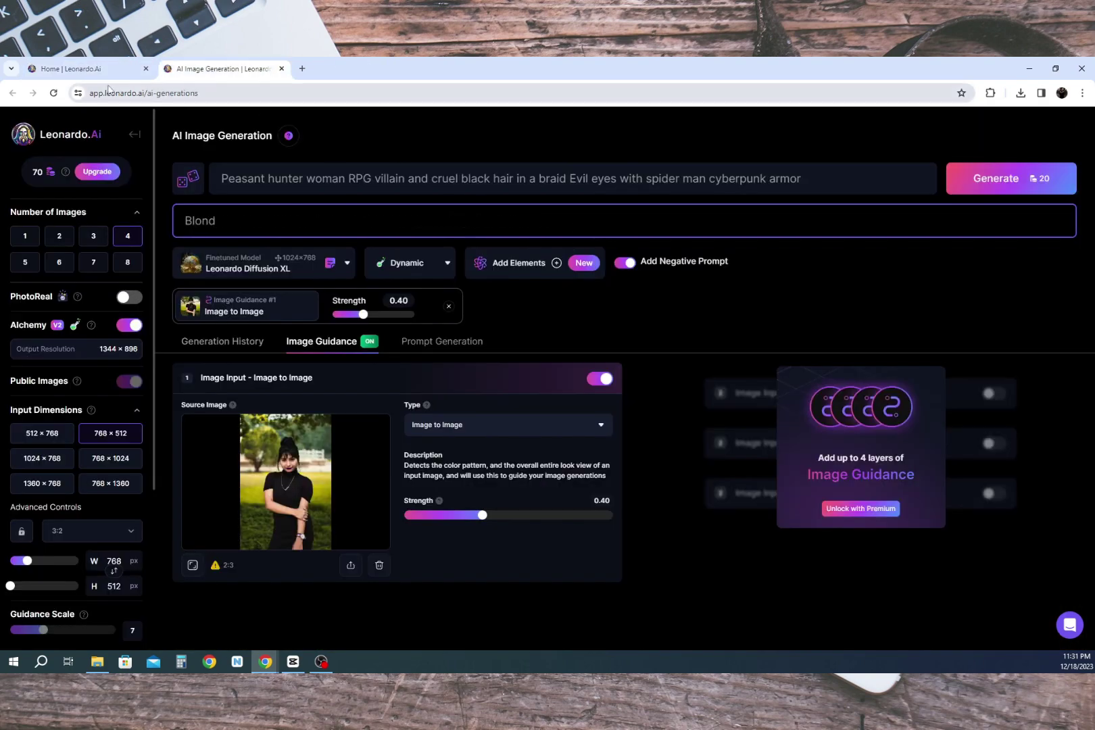
Step: Compare the community image's settings and model with the generation page's model list
key("ctrl+shift+Tab")
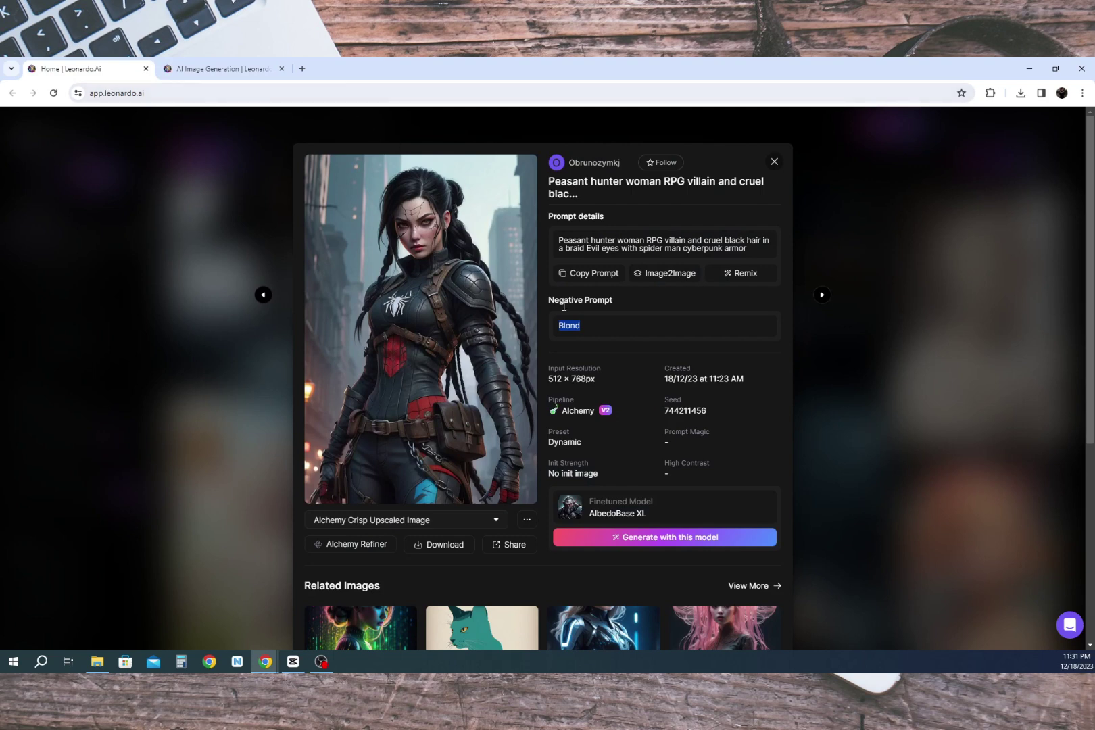
scroll(599, 392, "down", 1)
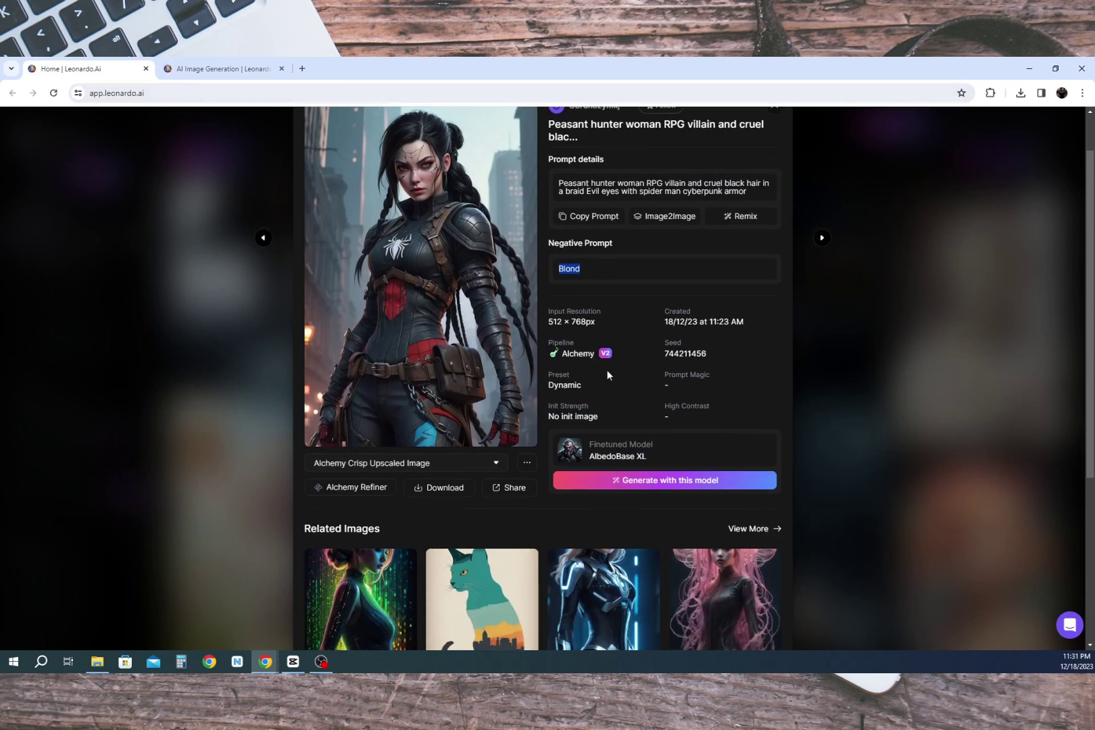
scroll(603, 379, "up", 1)
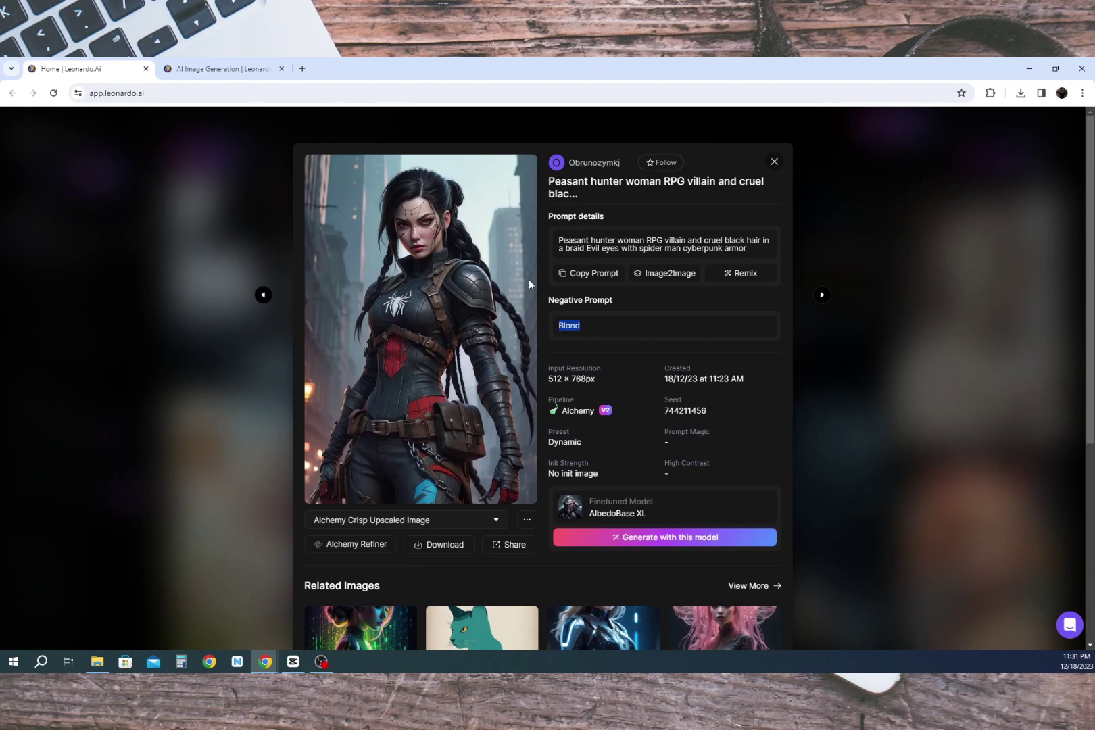
left_click(237, 69)
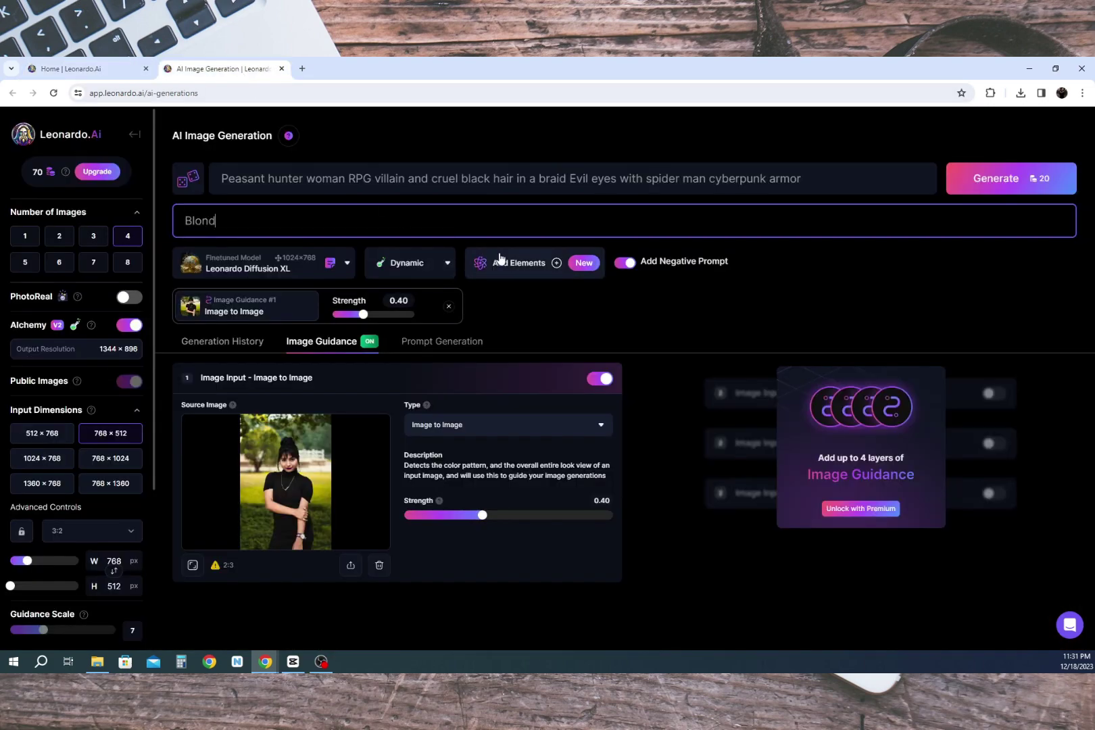
left_click(324, 269)
left_click(92, 71)
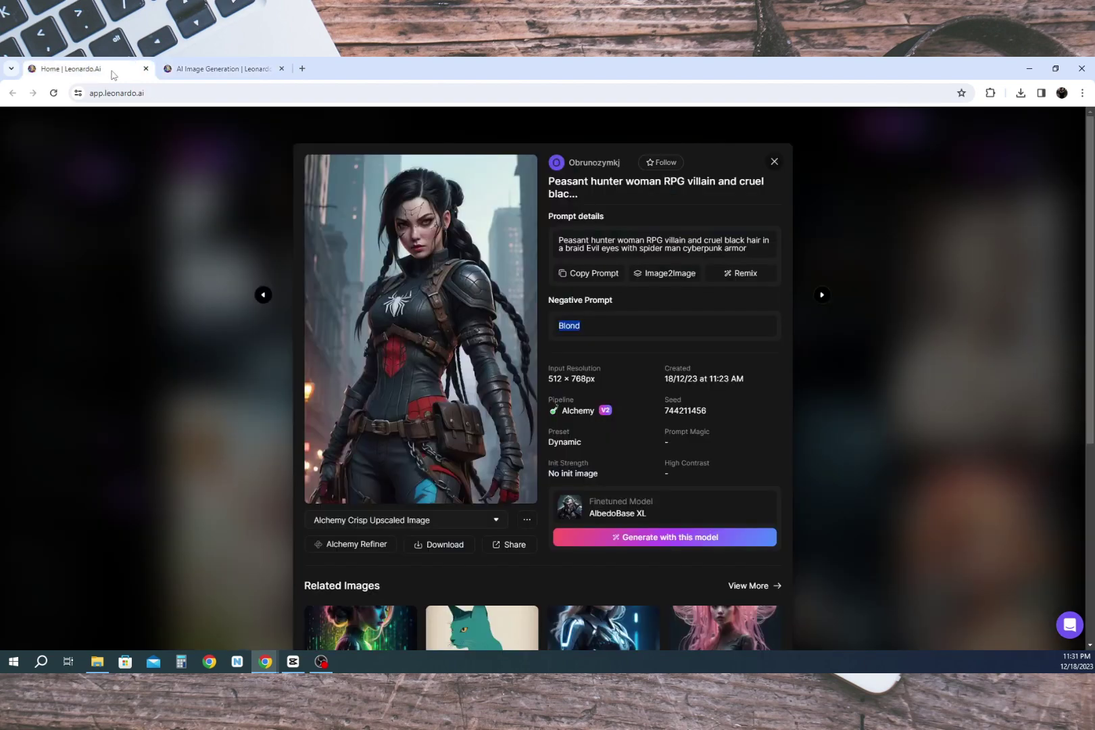
Step: Keep Leonardo Diffusion XL, generate four 768×512 peasant hunter images, and watch Generation History
left_click(193, 71)
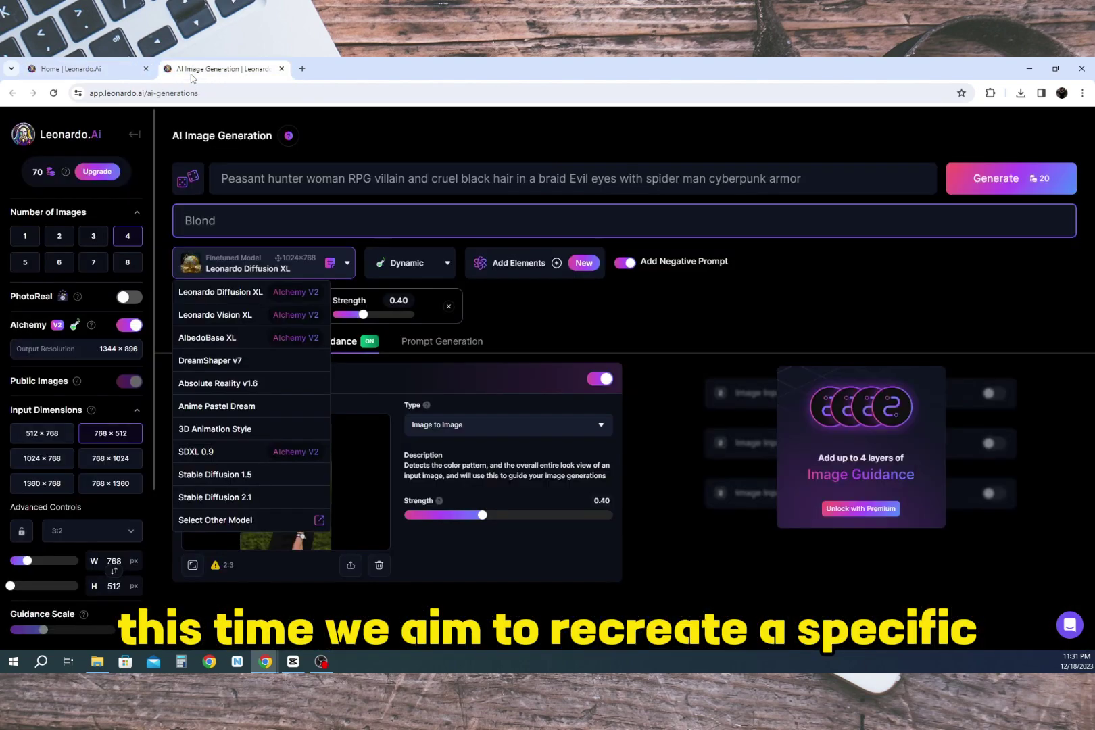
left_click(268, 297)
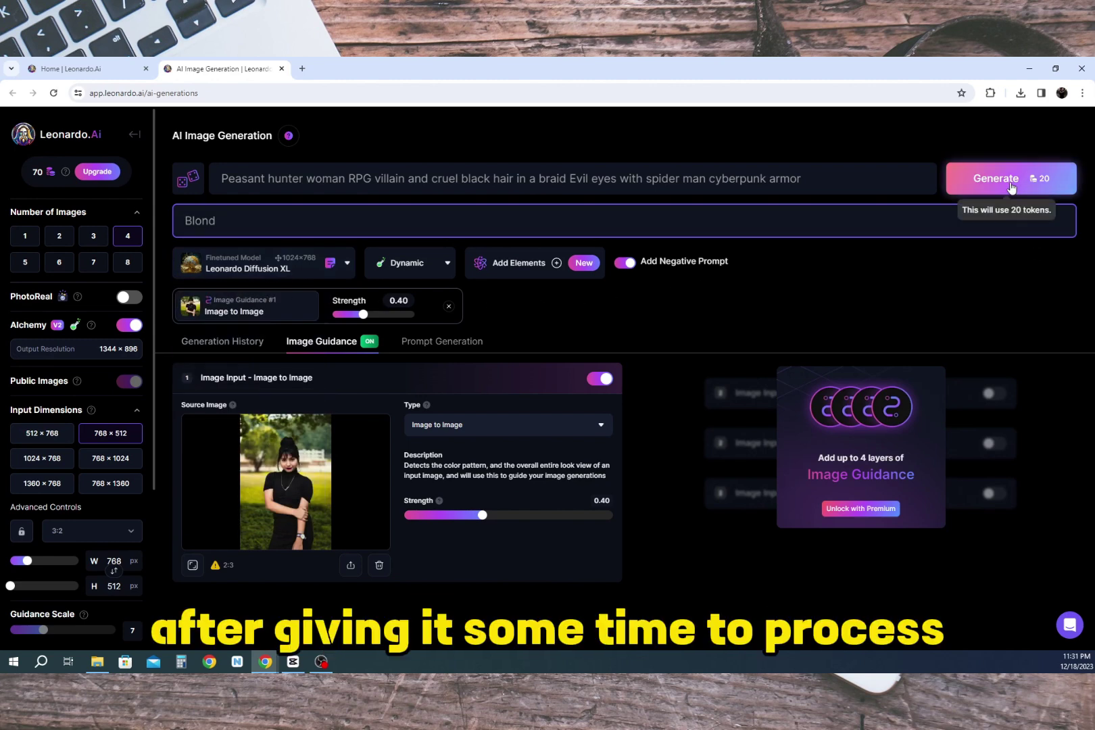
left_click(989, 187)
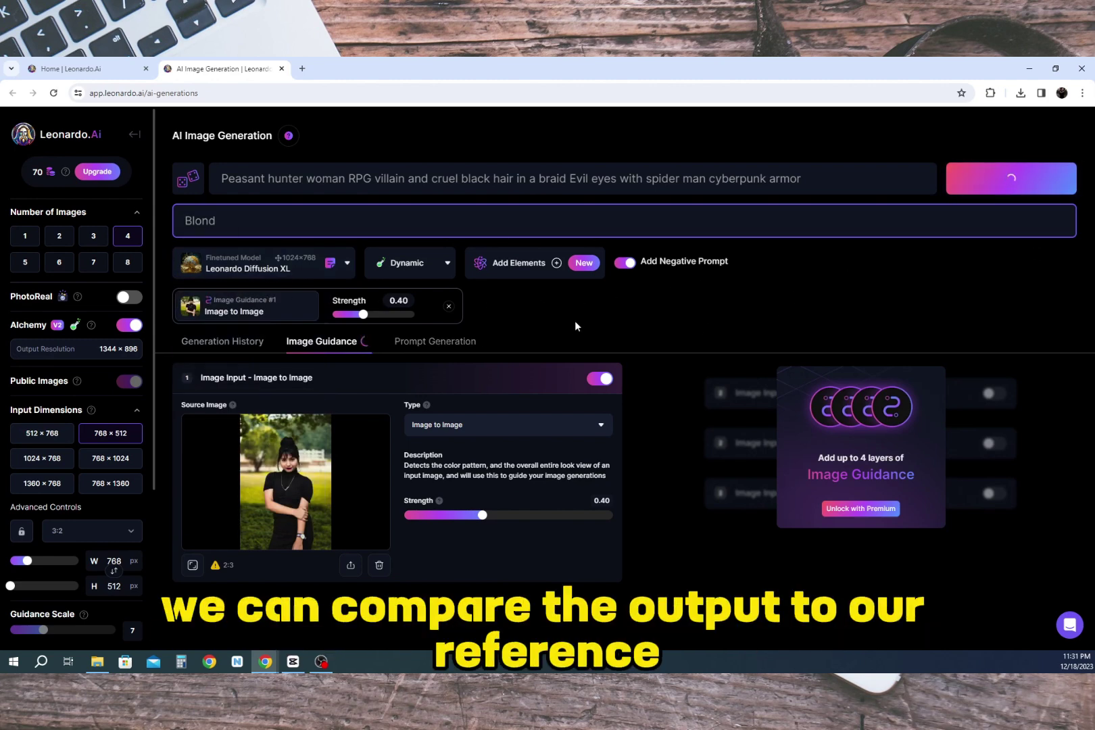
left_click(263, 342)
scroll(582, 377, "down", 2)
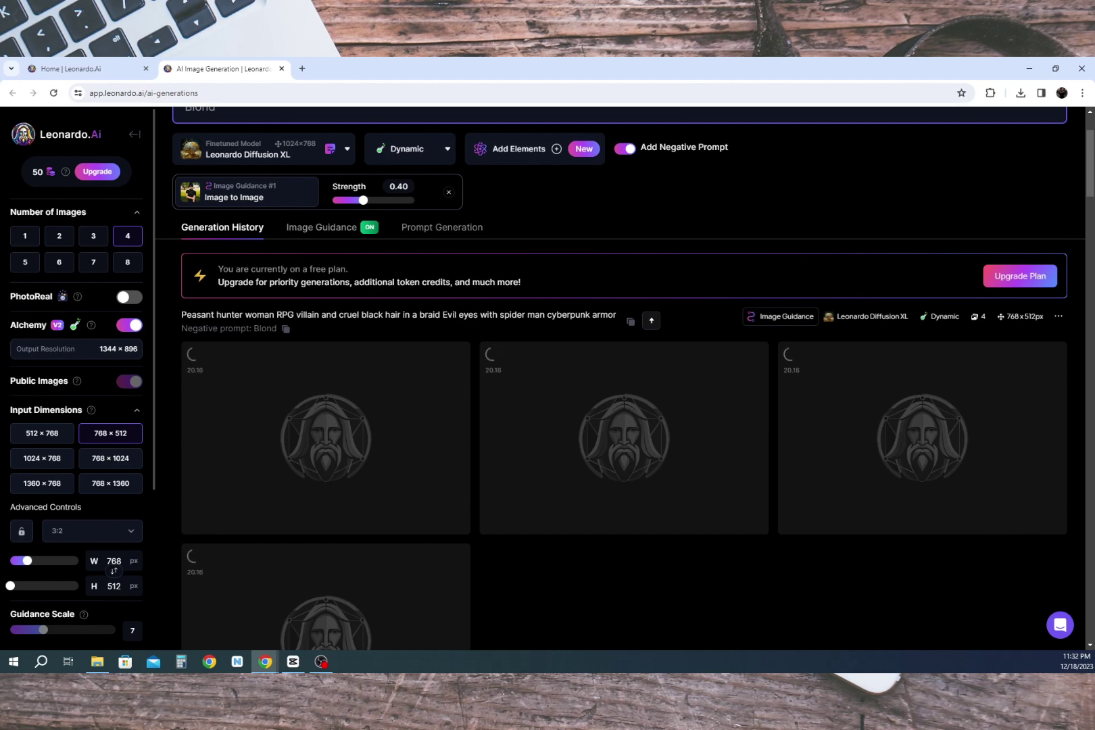
key("alt+Tab")
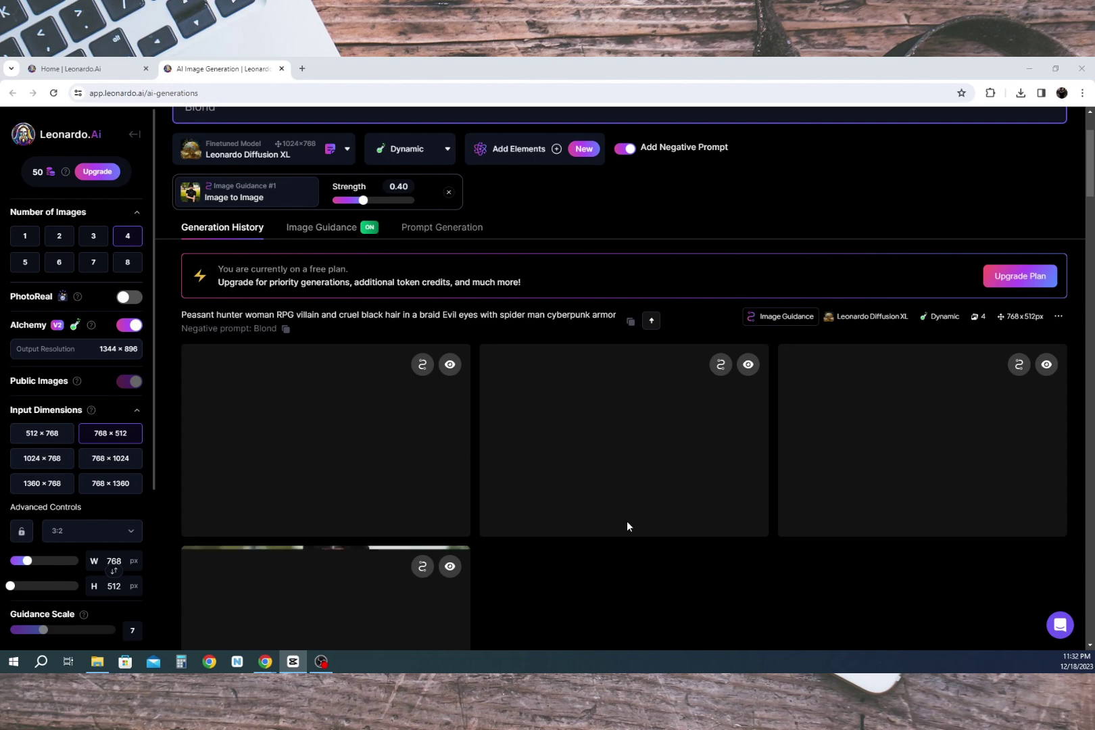
scroll(598, 561, "down", 1)
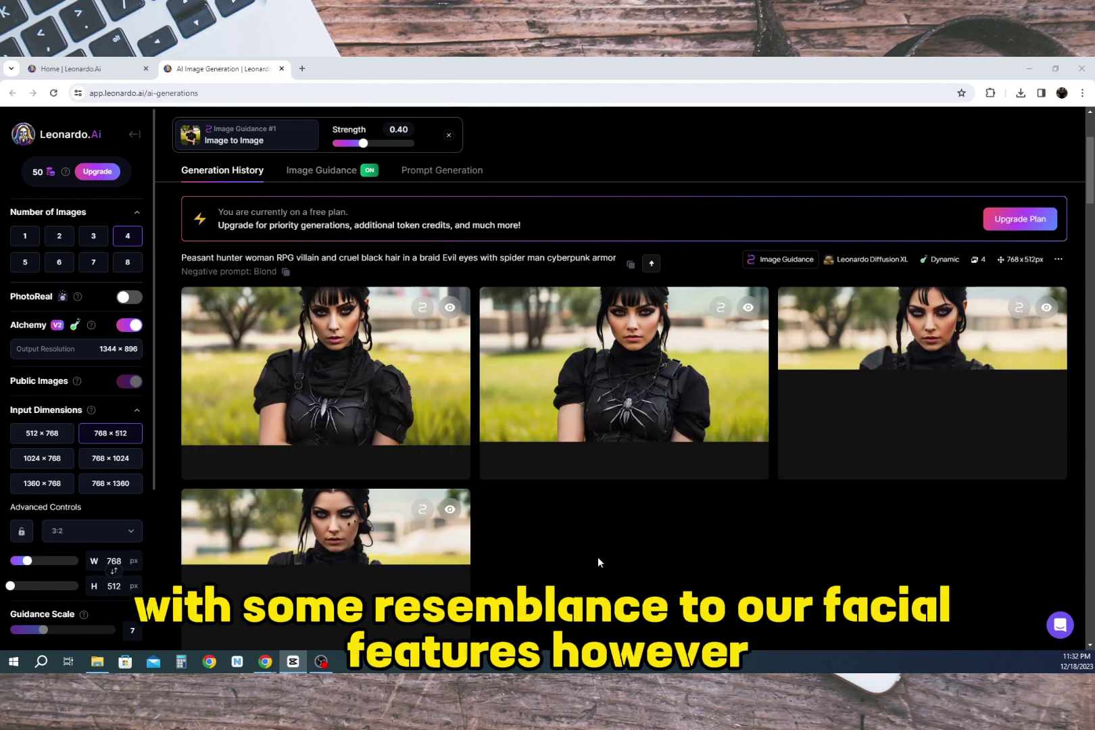
scroll(598, 562, "down", 1)
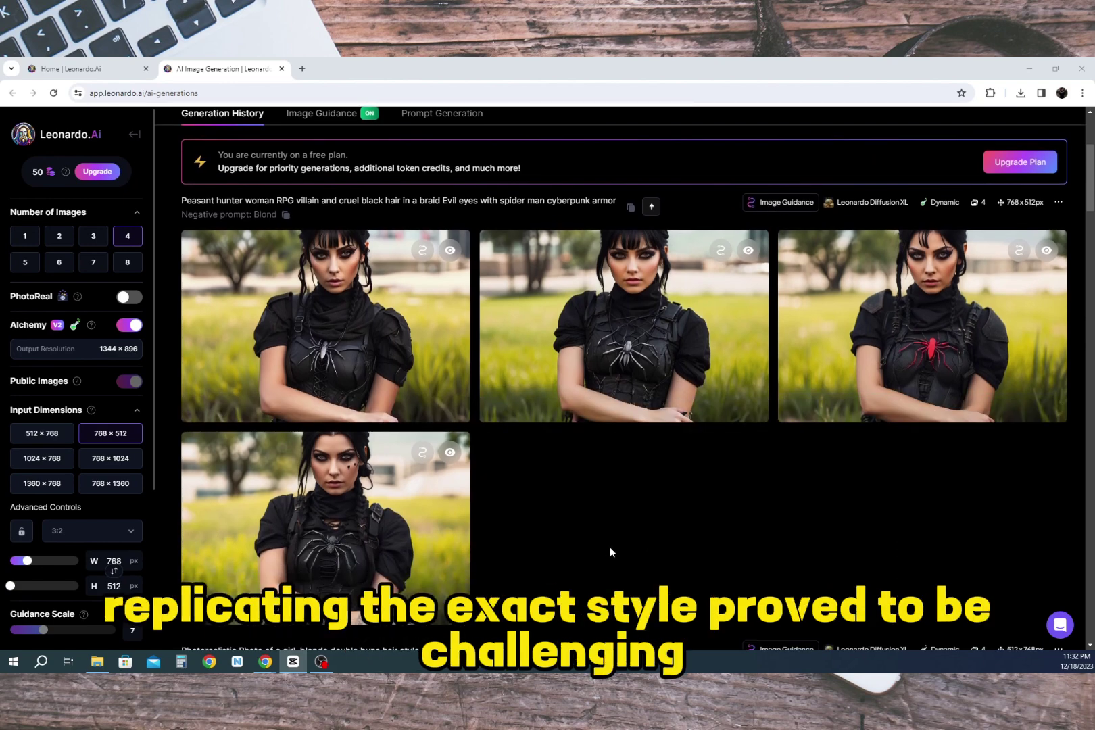
scroll(608, 526, "up", 1)
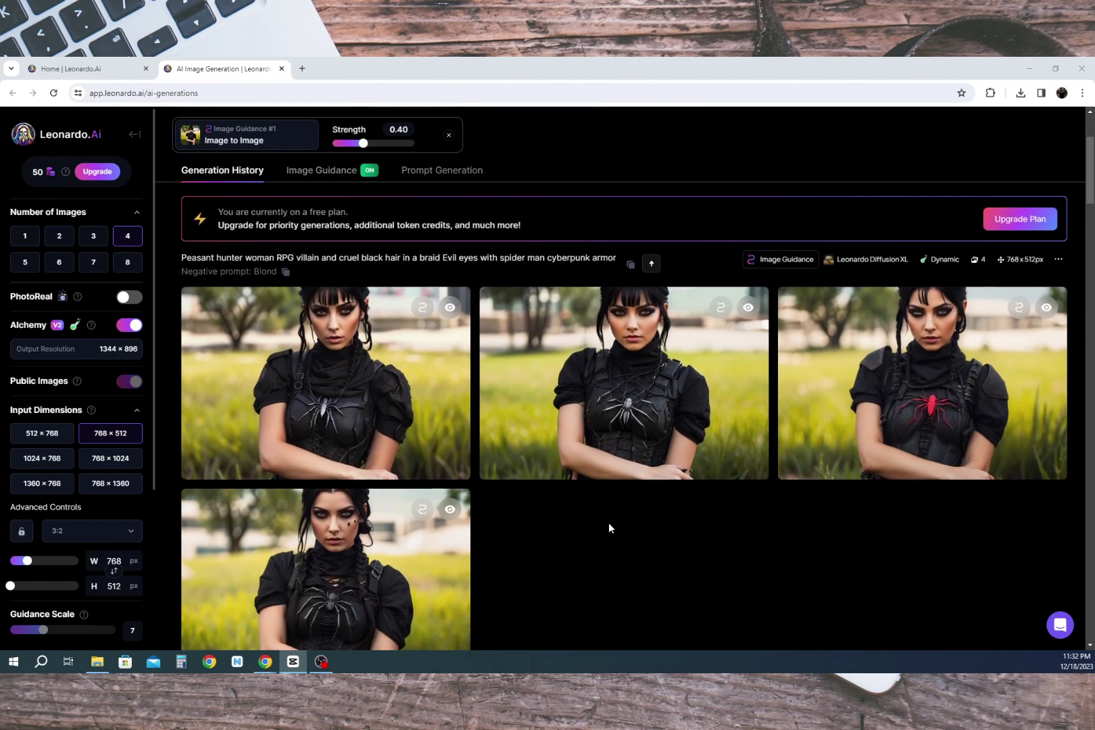
scroll(577, 558, "up", 3)
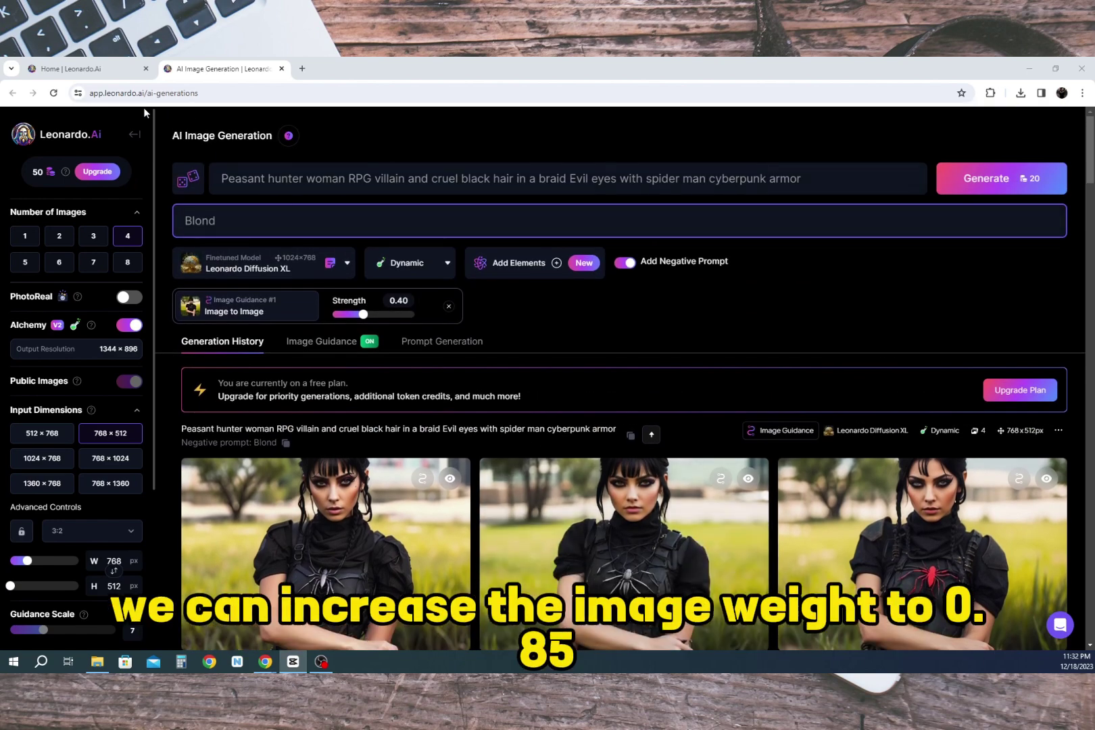
Step: On the Home feed, close the open image and scroll Trending to the horned woman illustration
left_click(81, 70)
left_click(774, 161)
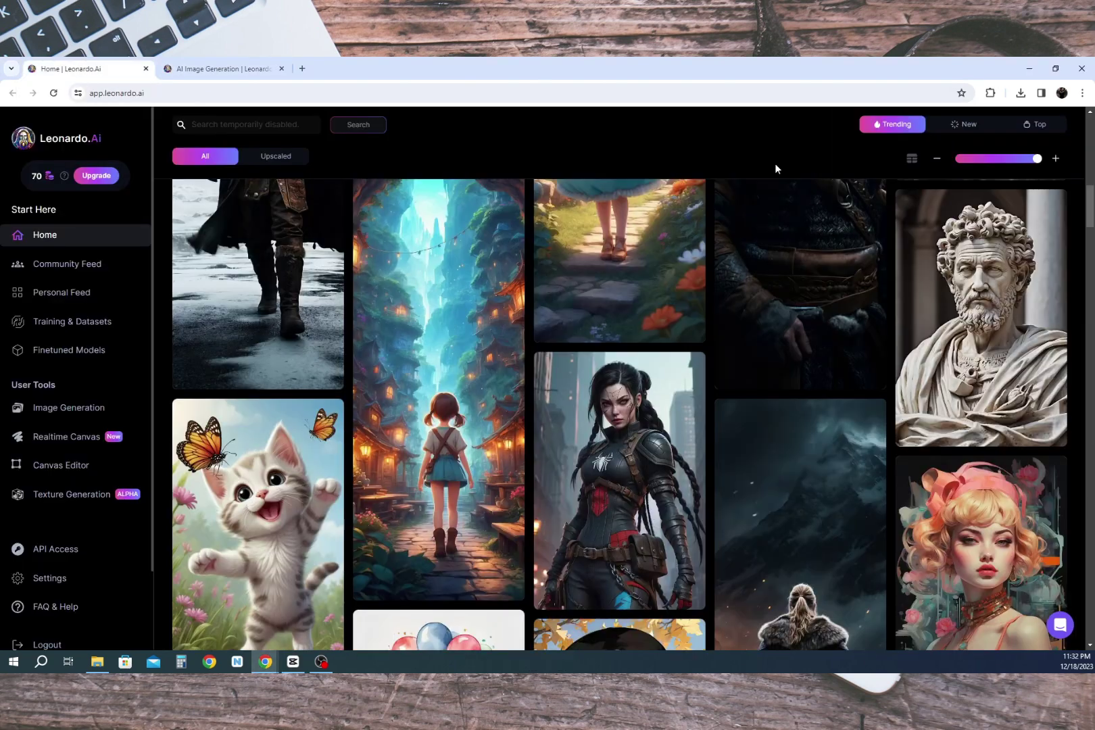
scroll(601, 306, "down", 1)
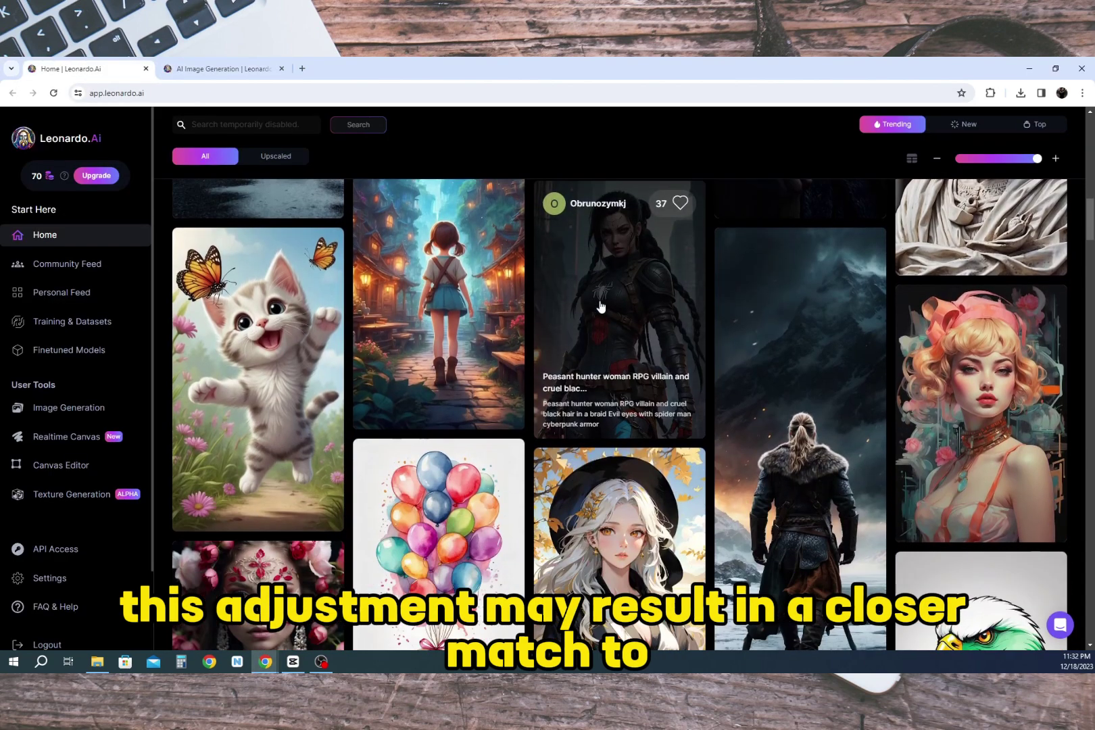
scroll(600, 306, "down", 4)
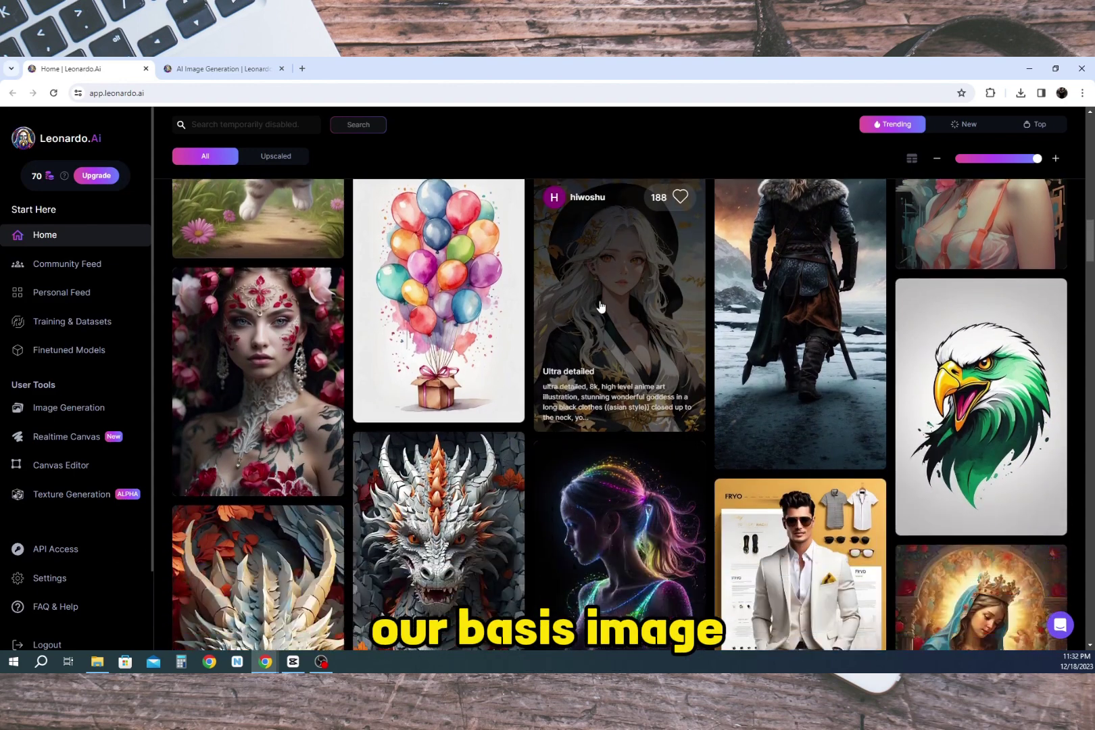
scroll(600, 307, "down", 4)
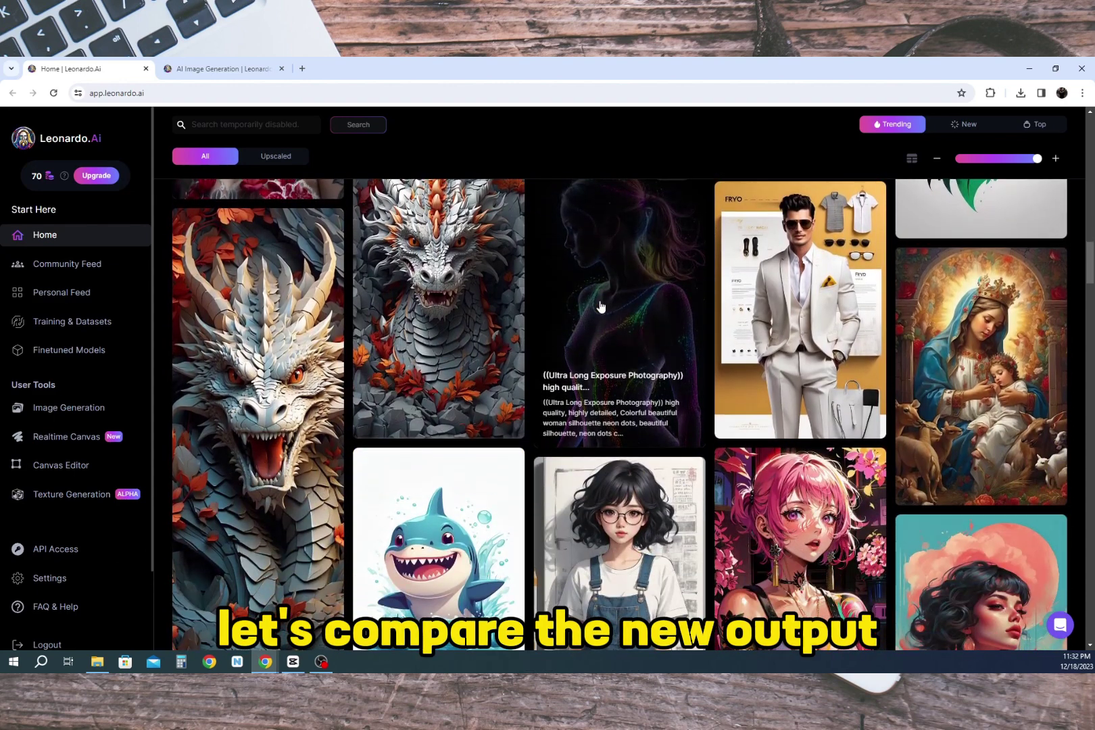
scroll(600, 306, "down", 5)
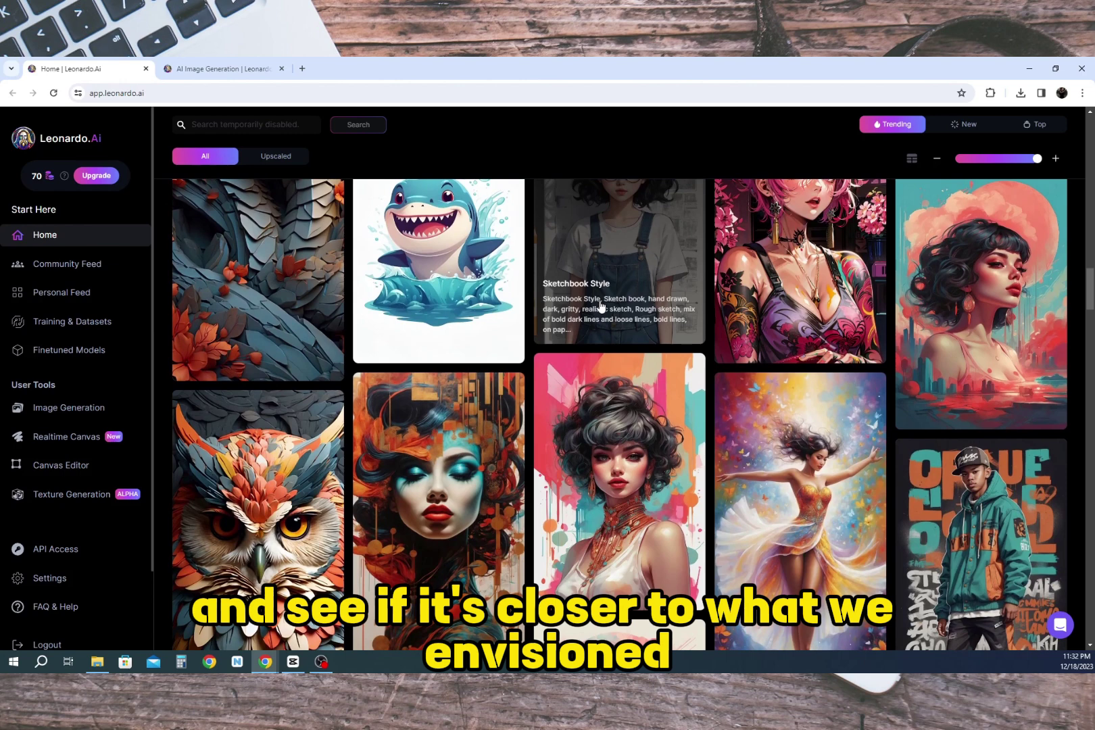
scroll(600, 306, "down", 5)
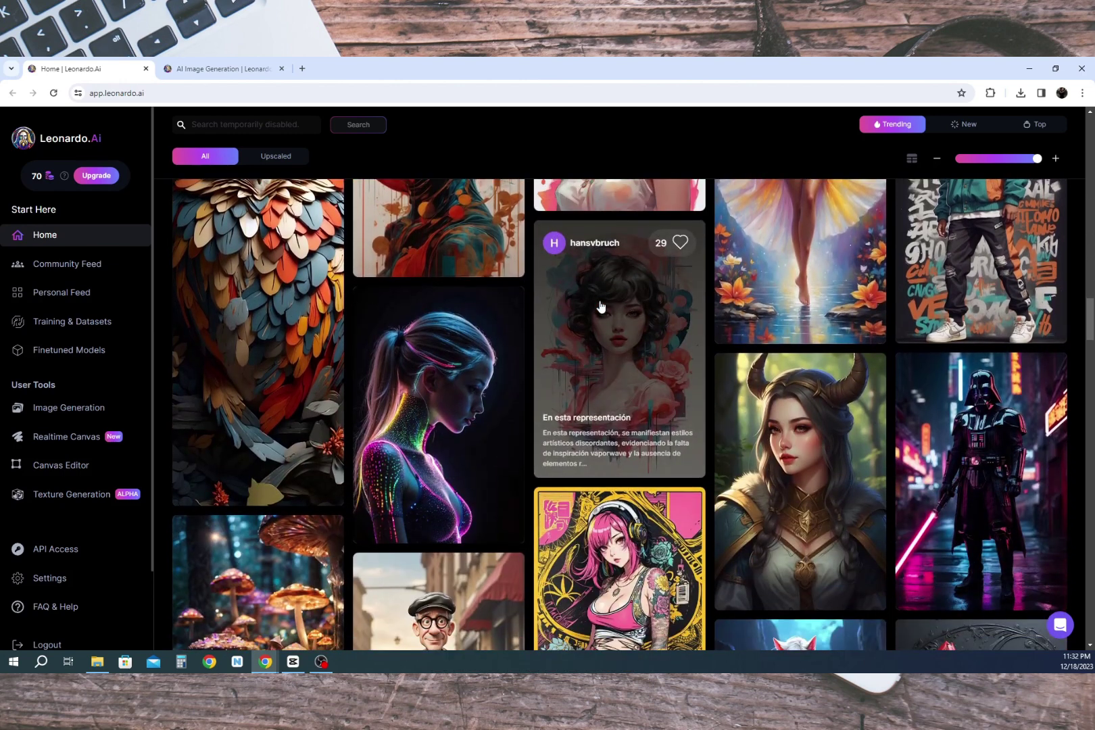
scroll(601, 307, "down", 2)
scroll(600, 306, "down", 3)
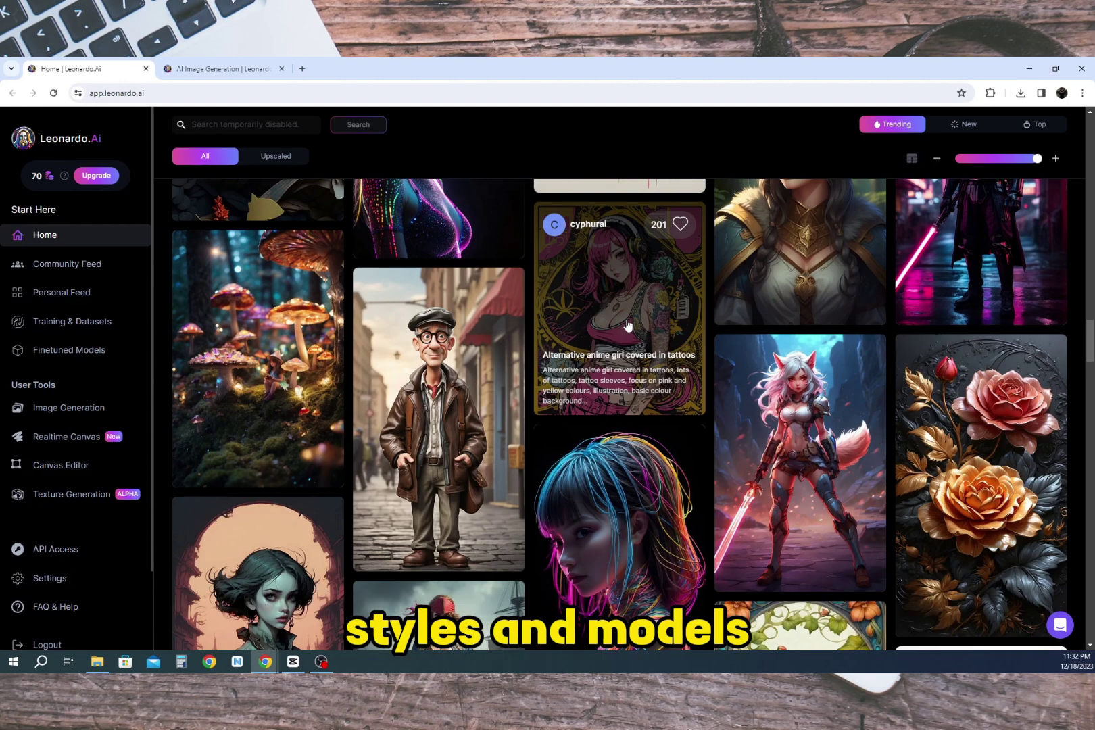
scroll(601, 306, "up", 3)
Step: Copy the horned woman image's shepherd prompt and paste it over the generation prompt
left_click(768, 359)
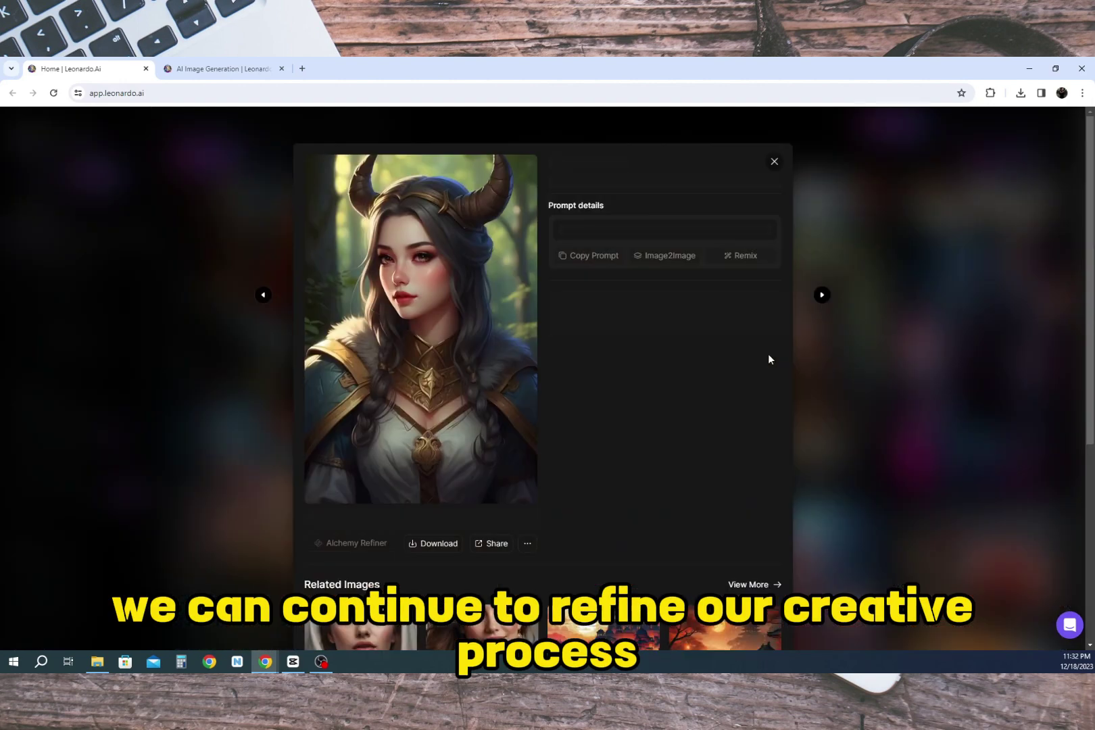
left_click(588, 305)
left_click_drag(559, 240, 760, 286)
key("ctrl+c")
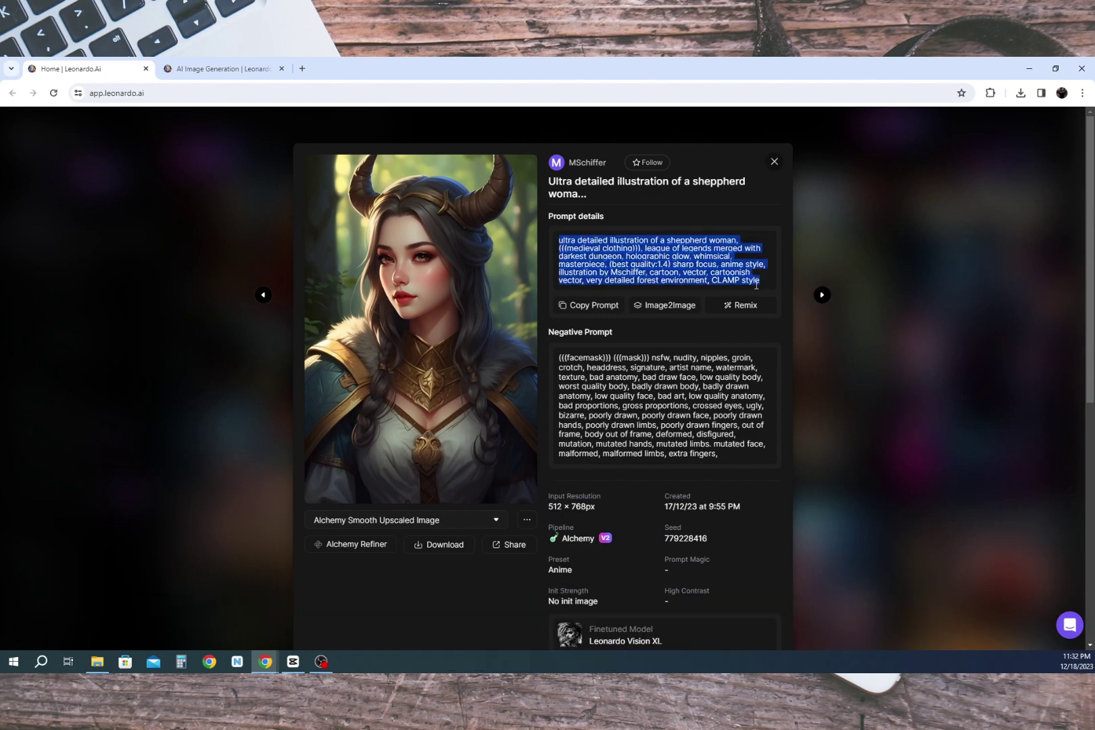
left_click(588, 305)
left_click(223, 69)
left_click(513, 184)
key("ctrl+a")
key("ctrl+v")
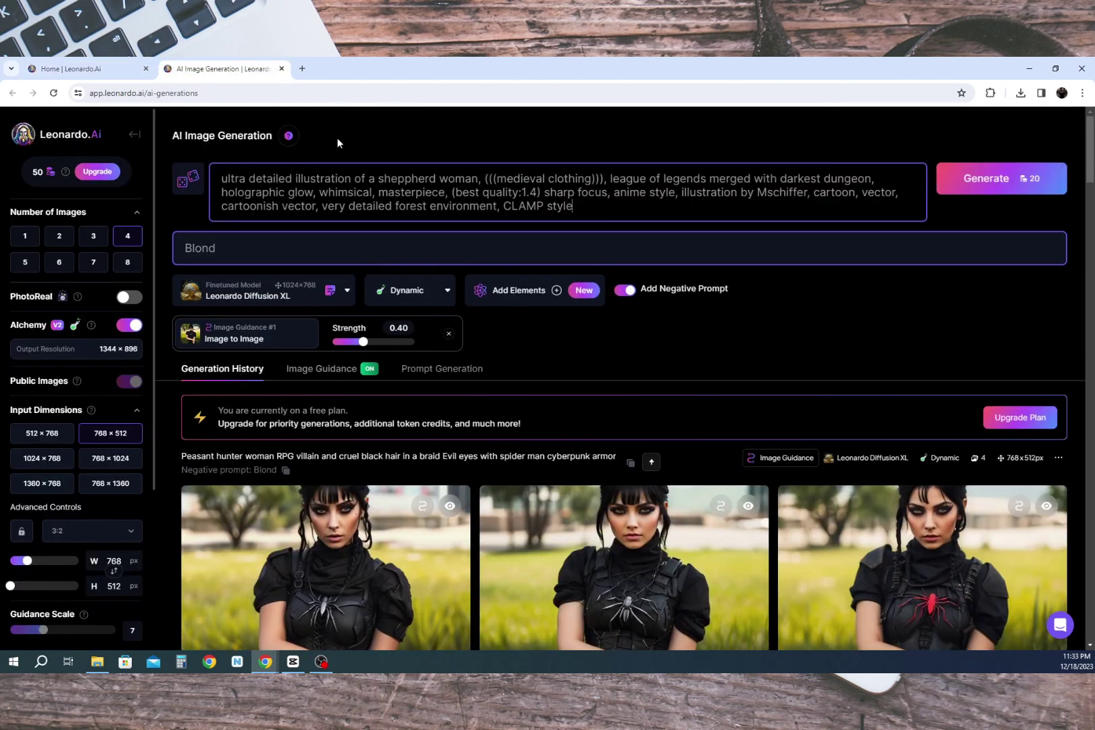
Step: Replace the Blond negative prompt with the community image's long negative prompt
left_click(75, 69)
mouse_move(558, 355)
left_mouse_down()
mouse_move(749, 421)
mouse_move(754, 461)
left_mouse_up()
key("ctrl+c")
left_click(223, 68)
left_click(525, 248)
key("ctrl+a")
key("BackSpace")
key("ctrl+v")
Step: Cross-check the community image's details against the generation page settings
left_click(75, 69)
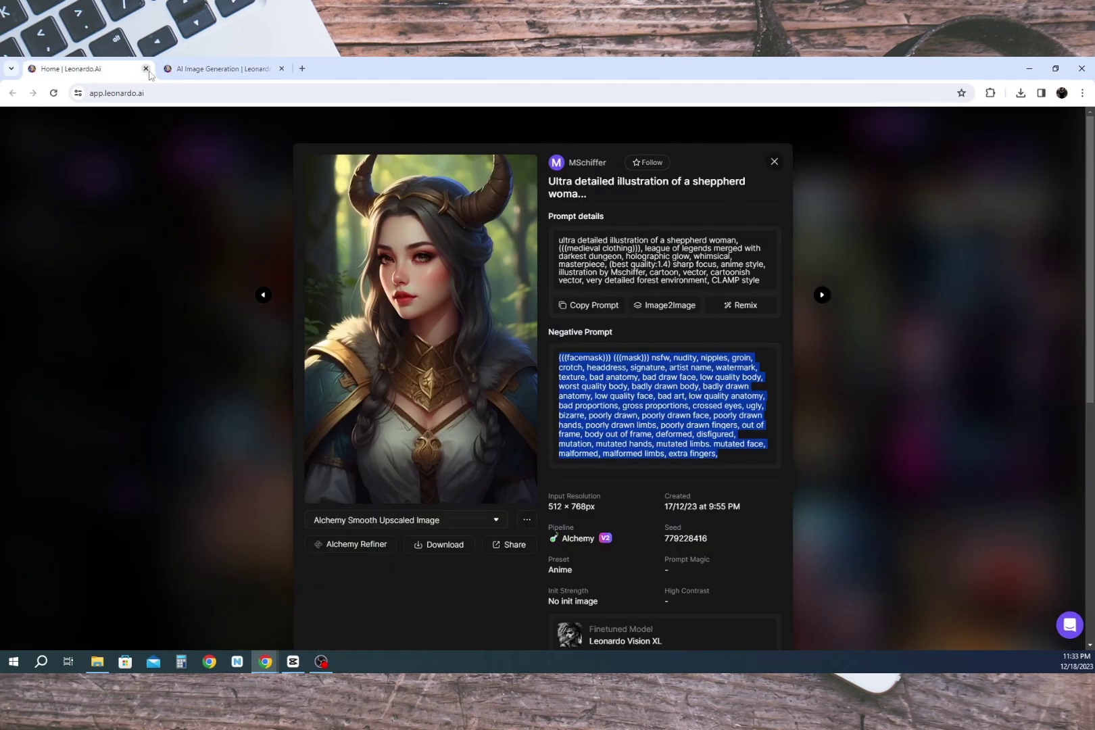
left_click(186, 71)
left_click(95, 71)
left_click(181, 70)
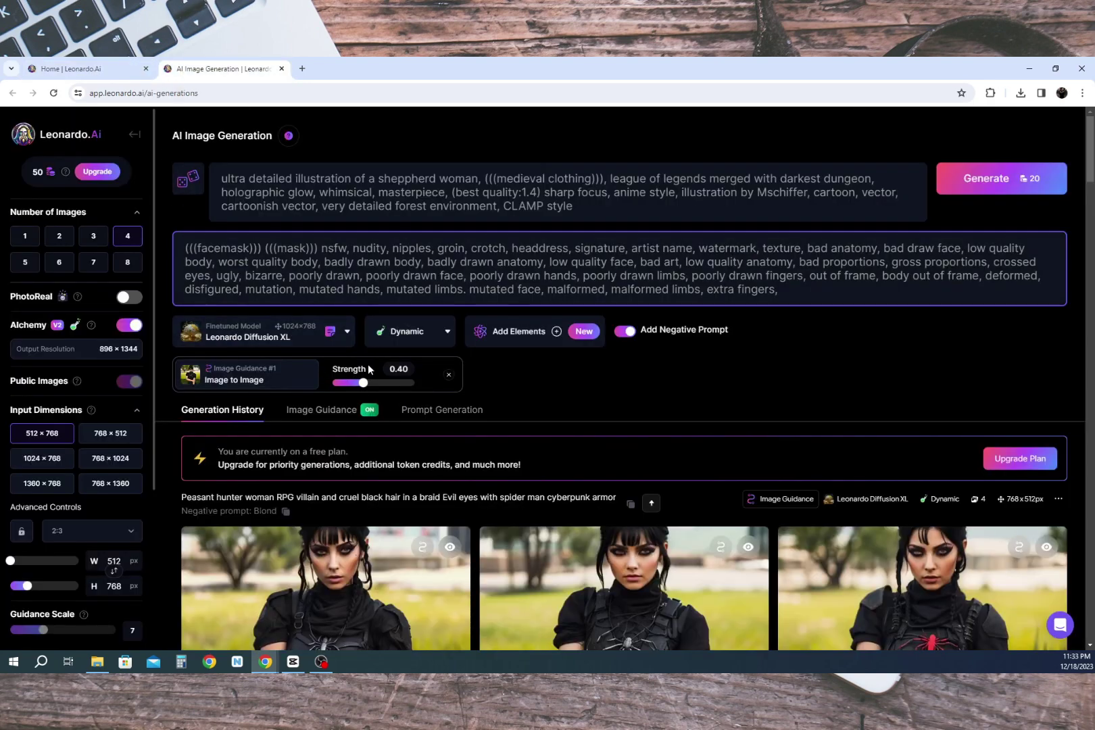
Step: Check the community image's settings and choose the Anime style preset
left_click(75, 69)
scroll(619, 465, "down", 3)
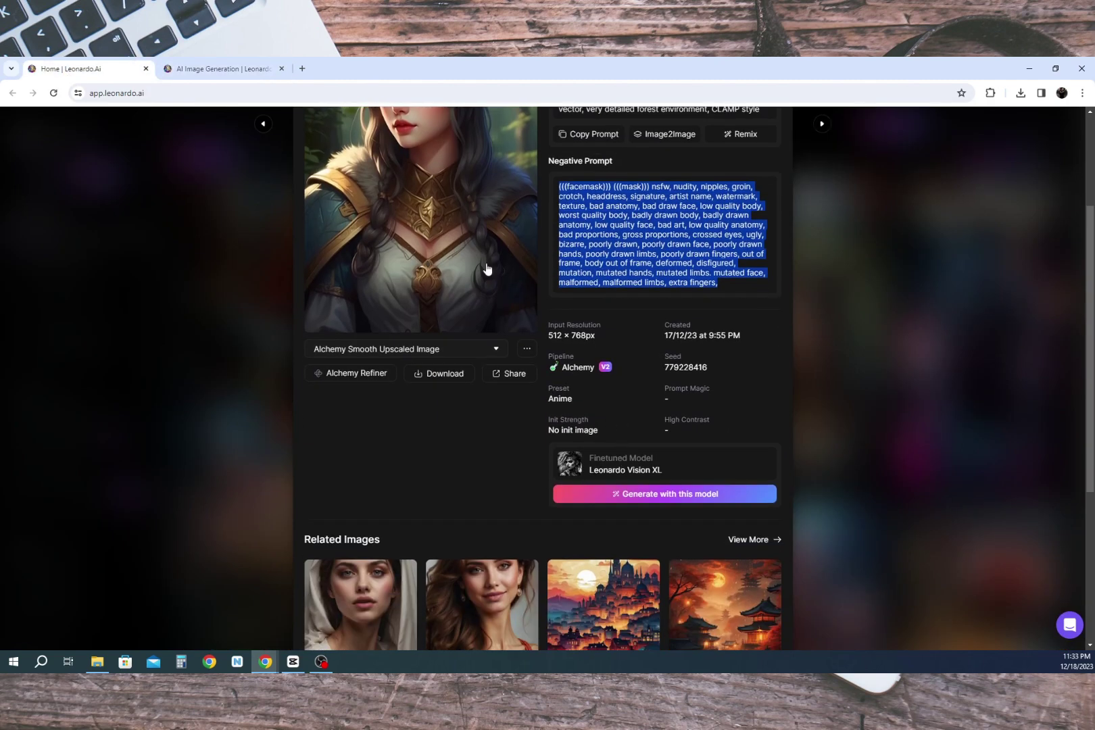
left_click(223, 69)
left_click(412, 332)
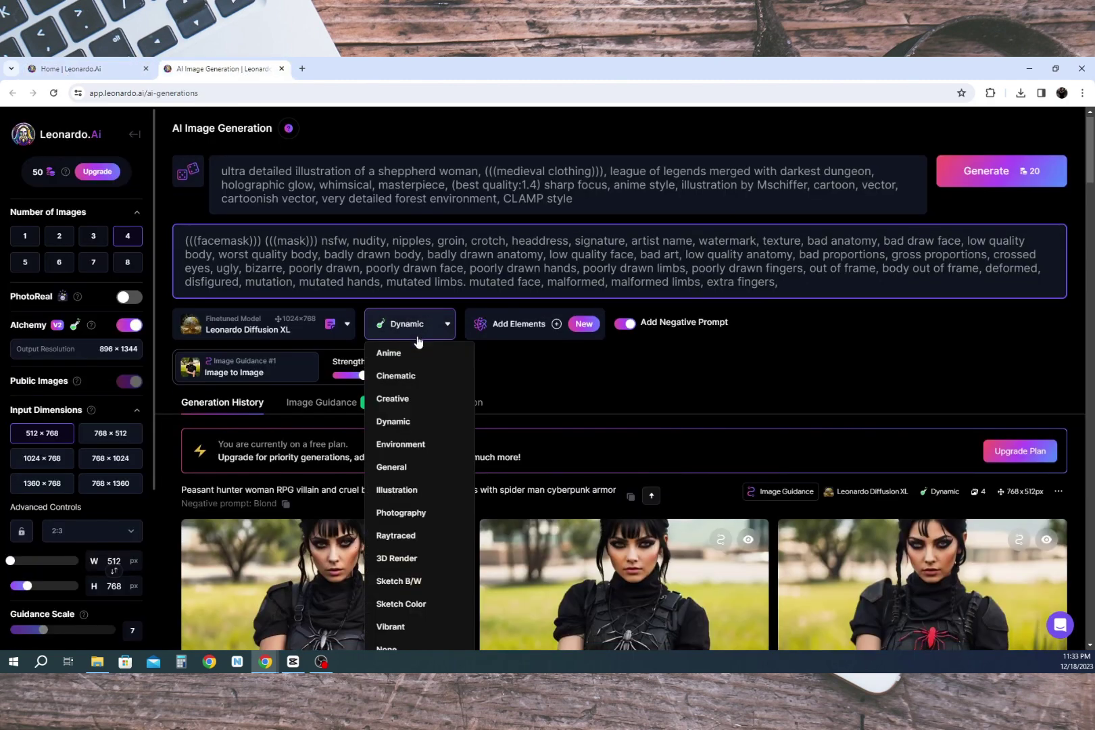
scroll(430, 379, "down", 1)
left_click(438, 301)
scroll(472, 319, "up", 1)
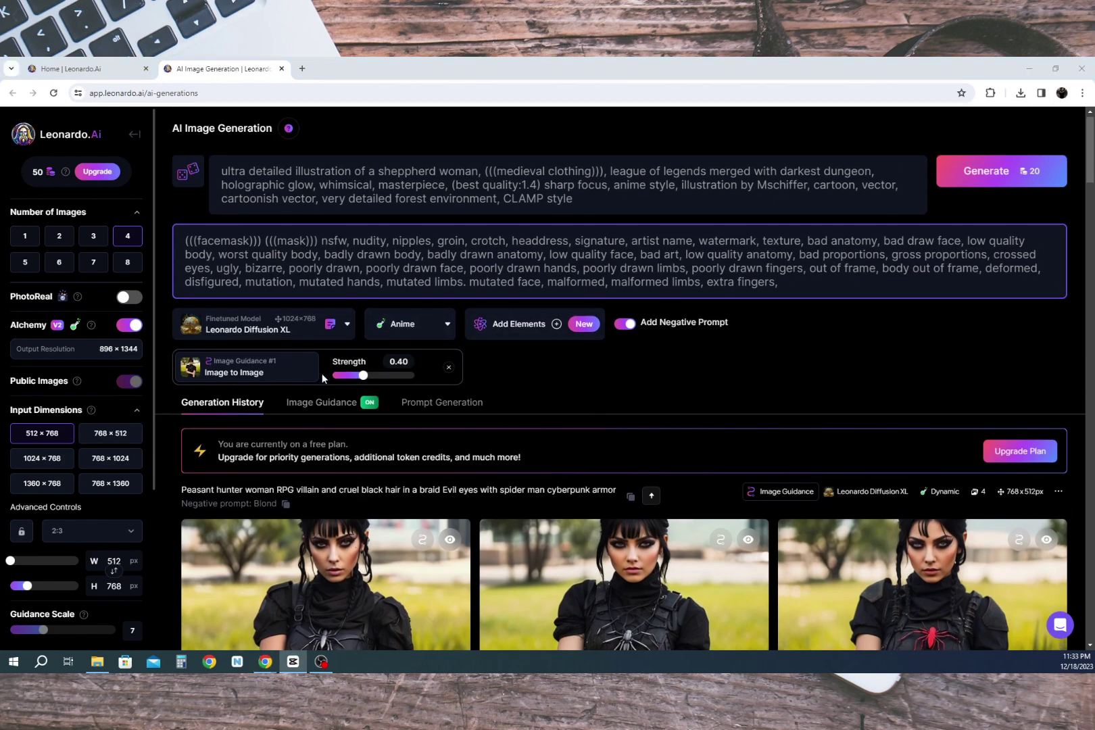
Step: Set guidance strength to 0.85 and generate four images without Alchemy
left_click_drag(361, 378, 410, 381)
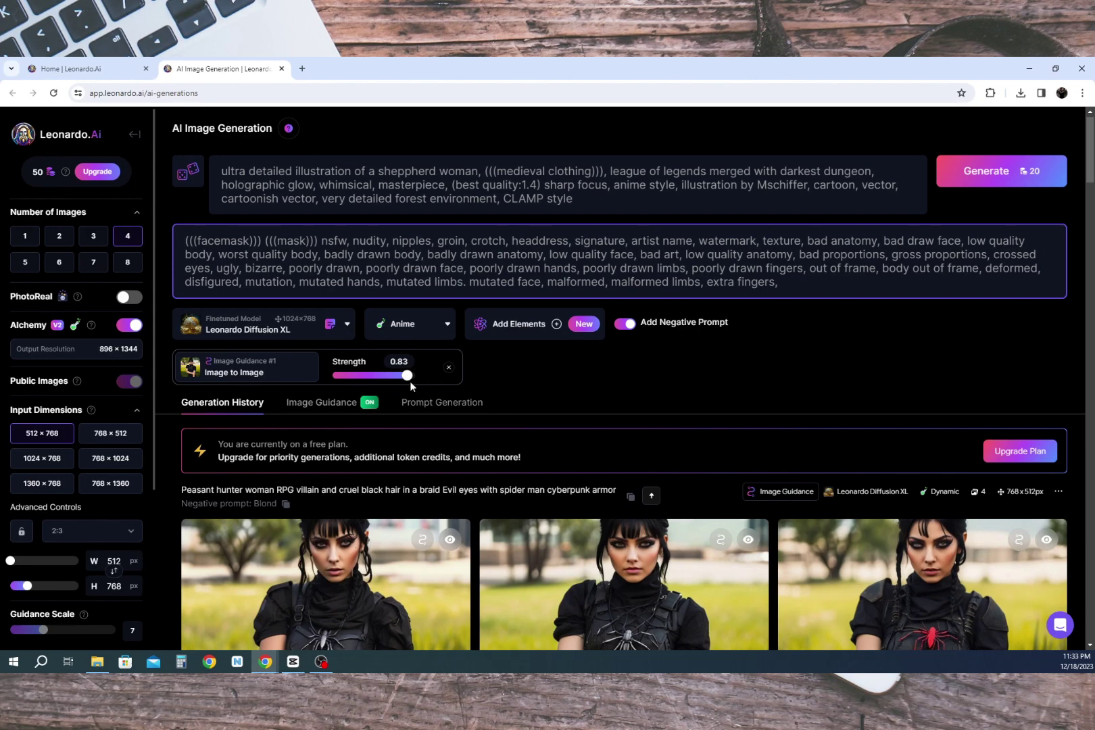
left_click(963, 177)
left_click(550, 576)
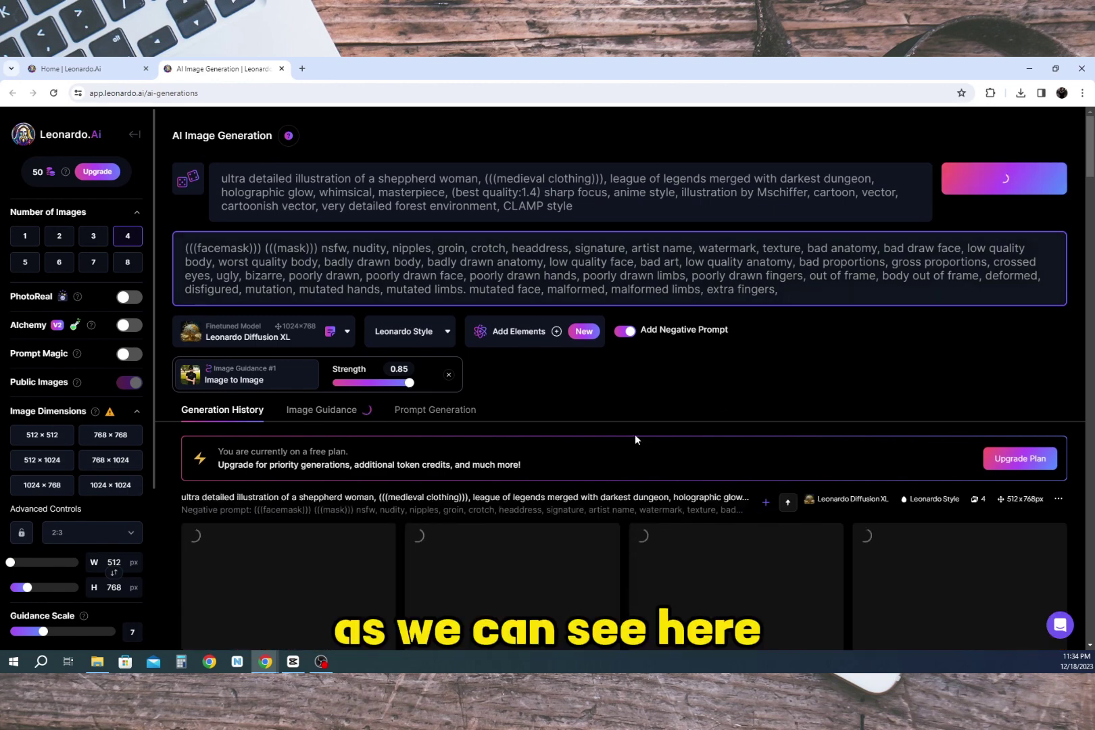
Step: Review the four new shepherd woman results and enlarge the second one
scroll(632, 432, "down", 3)
scroll(630, 435, "down", 2)
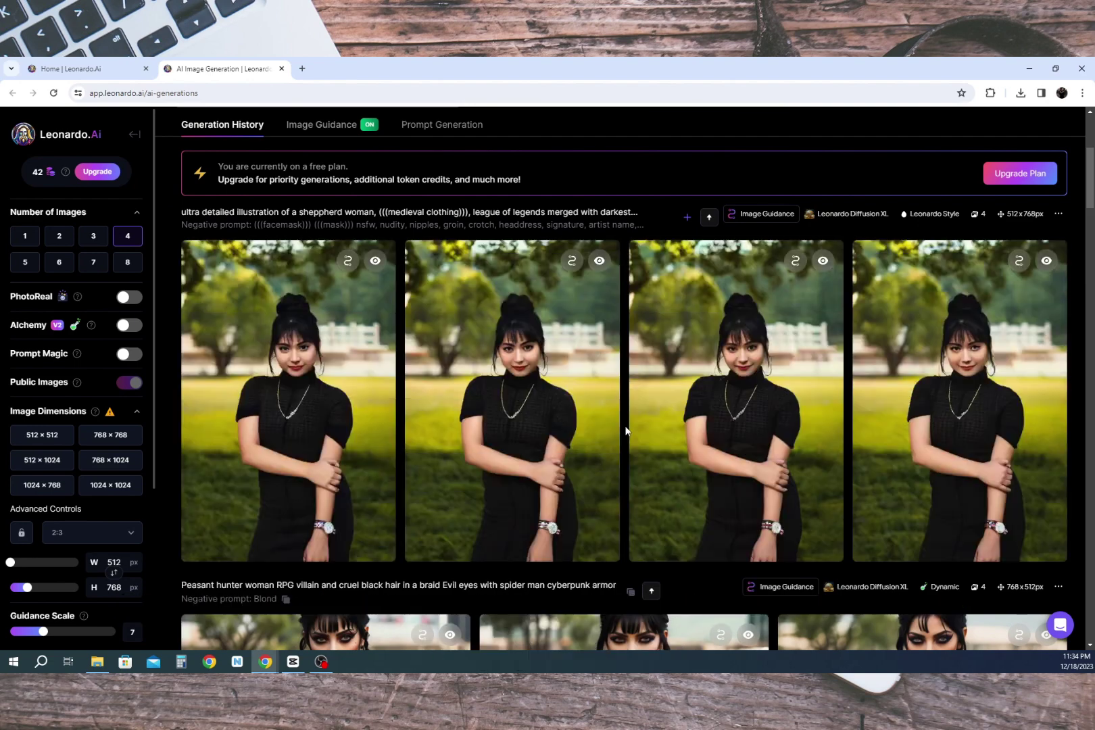
scroll(625, 430, "down", 2)
scroll(625, 429, "up", 5)
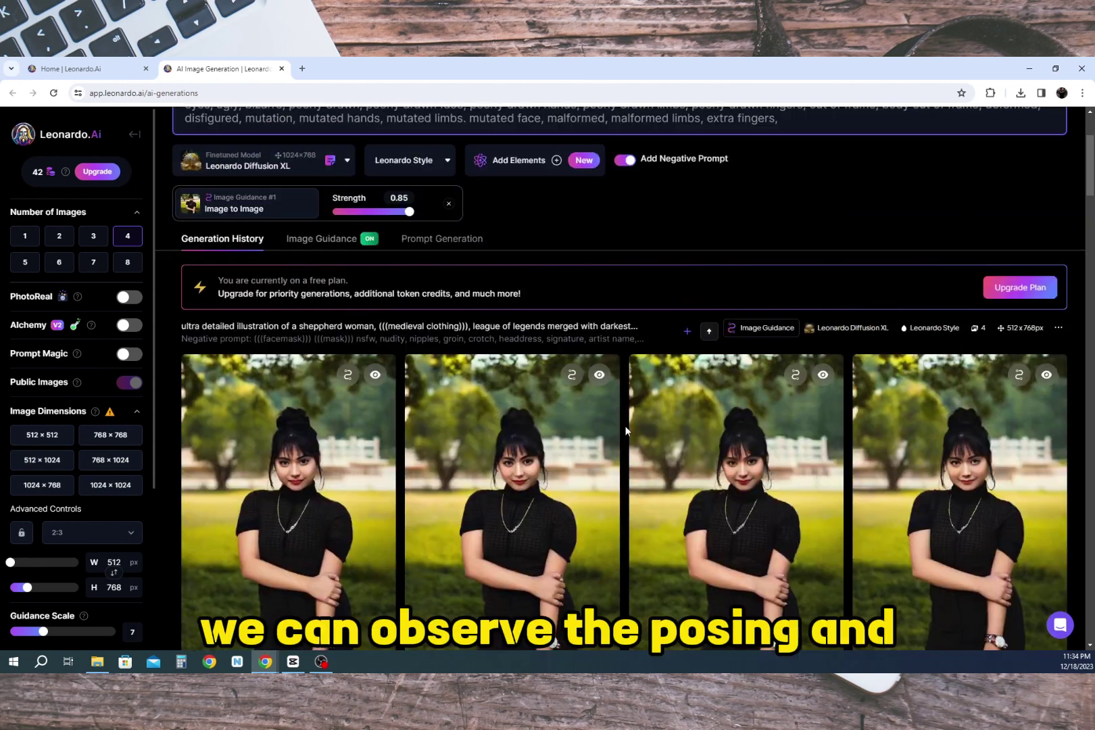
scroll(625, 430, "up", 1)
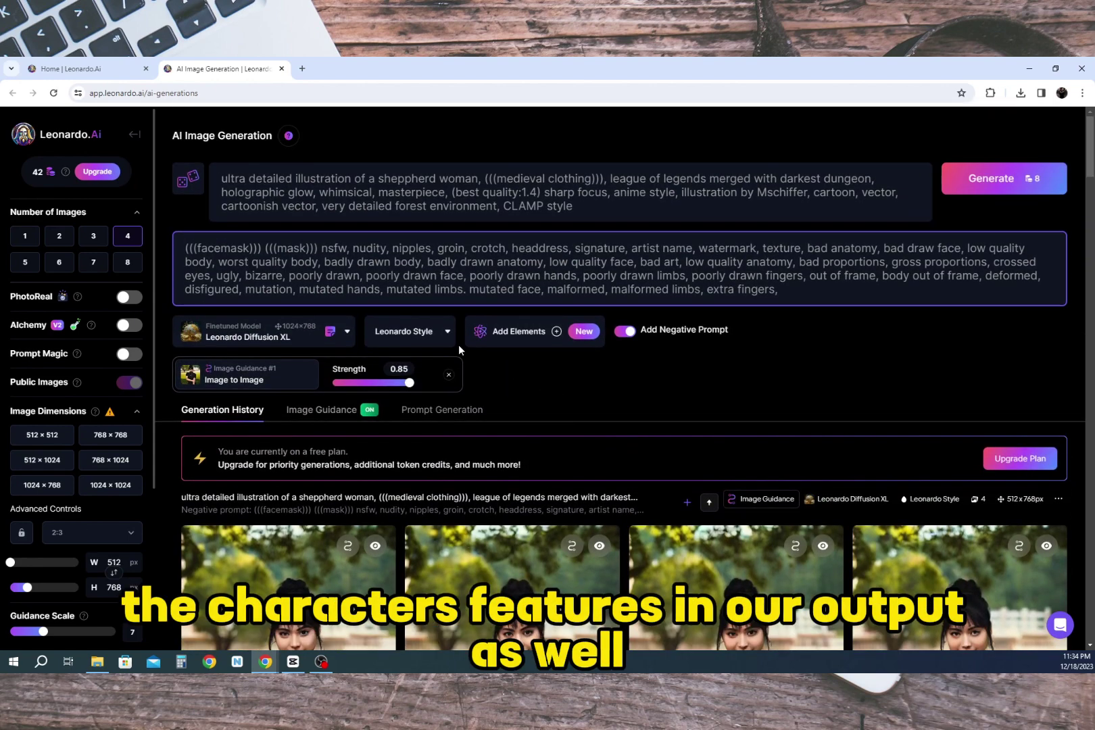
scroll(439, 507, "down", 3)
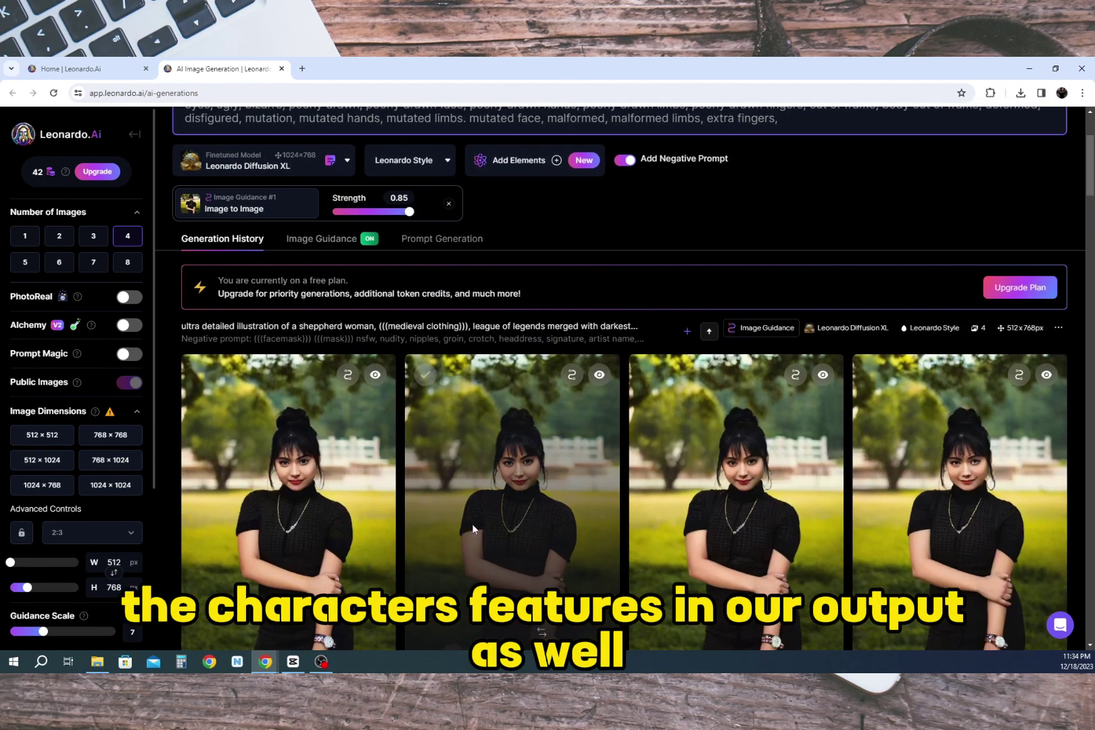
left_click(468, 528)
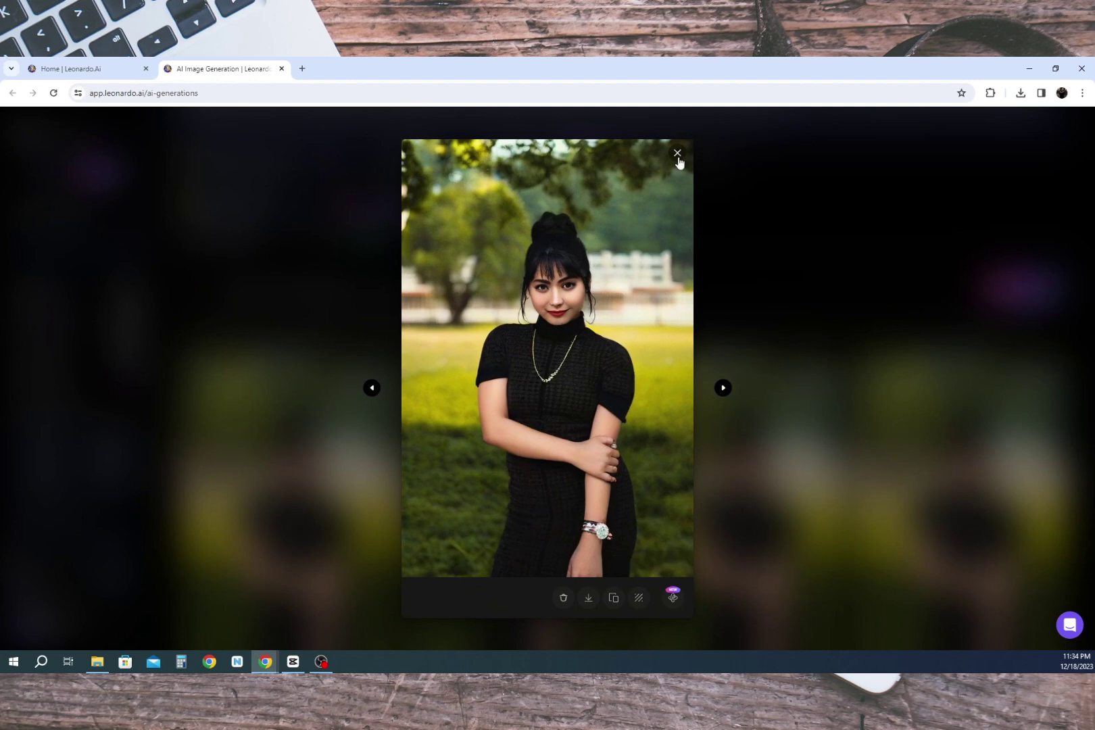